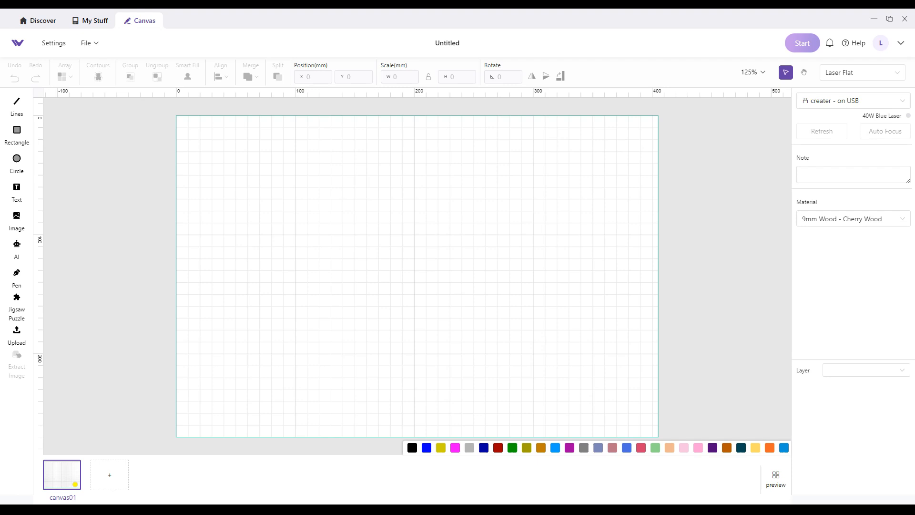
Draw a rectangle about 78 by 76 mm near the canvas centre and resize it by a corner to about 82 by 67 mm.
{"action": "left_click", "coordinate": [17, 131]}
{"action": "left_click_drag", "start_coordinate": [386, 229], "coordinate": [478, 318]}
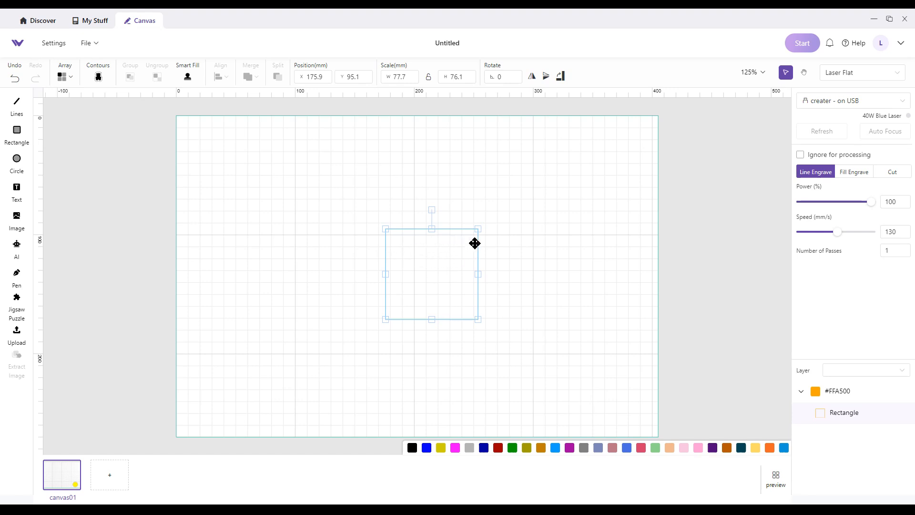
{"action": "mouse_move", "coordinate": [478, 228]}
{"action": "left_mouse_down"}
{"action": "mouse_move", "coordinate": [565, 171]}
{"action": "mouse_move", "coordinate": [237, 296]}
{"action": "mouse_move", "coordinate": [513, 190]}
{"action": "mouse_move", "coordinate": [443, 227]}
{"action": "mouse_move", "coordinate": [482, 238]}
{"action": "left_mouse_up"}
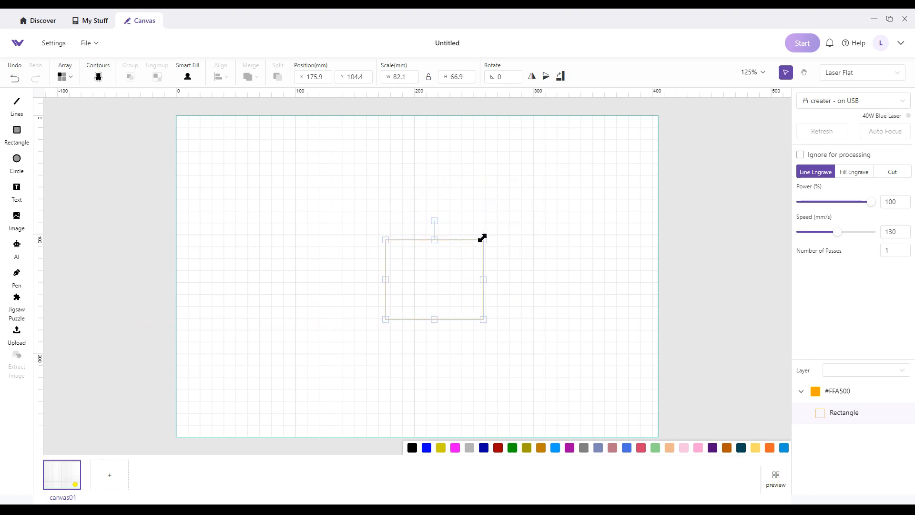
Set the rectangle's width and height to 80 mm each.
{"action": "double_click", "coordinate": [406, 77]}
{"action": "type", "text": "80"}
{"action": "left_click", "coordinate": [465, 76]}
{"action": "left_click_drag", "start_coordinate": [466, 76], "coordinate": [441, 76]}
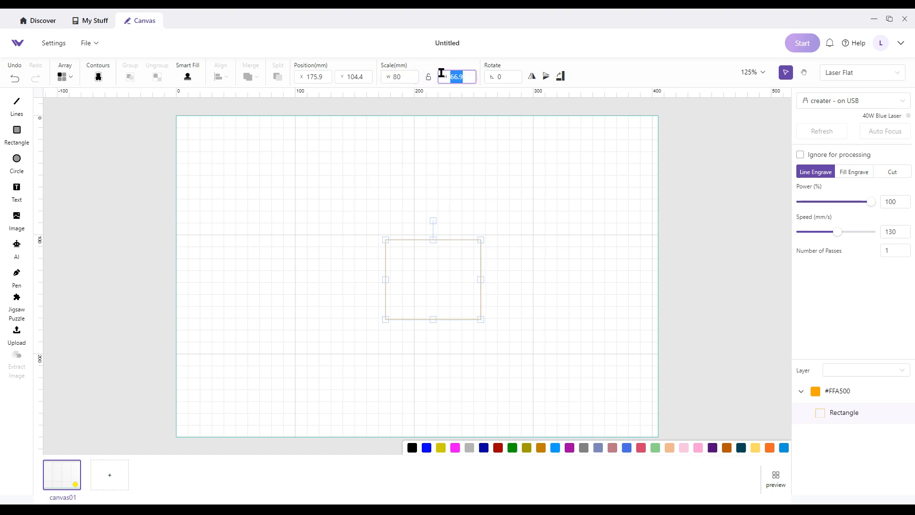
{"action": "type", "text": "80"}
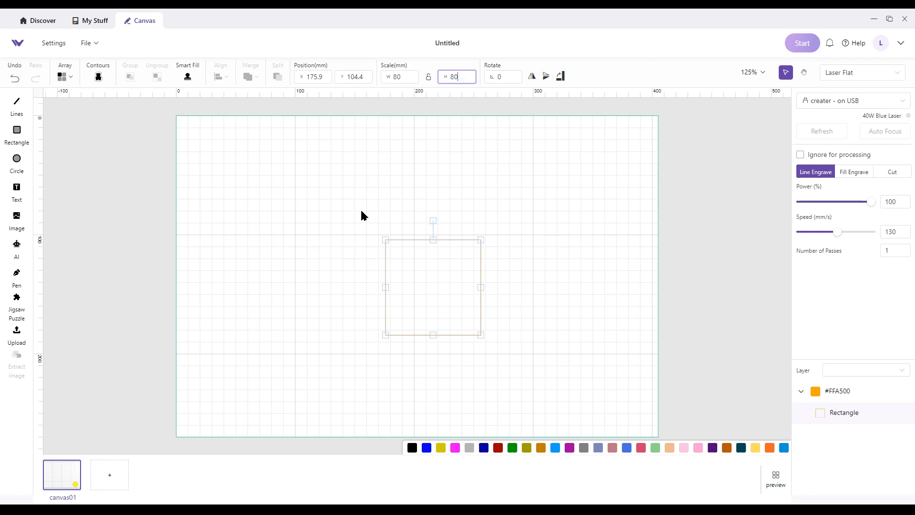
Switch the software's measurement units from mm to inches.
{"action": "left_click", "coordinate": [54, 43]}
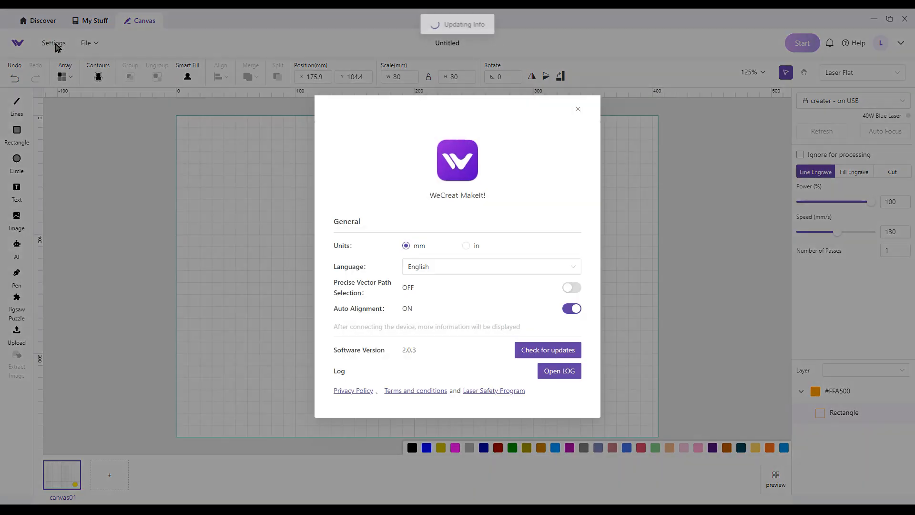
{"action": "left_click", "coordinate": [465, 246]}
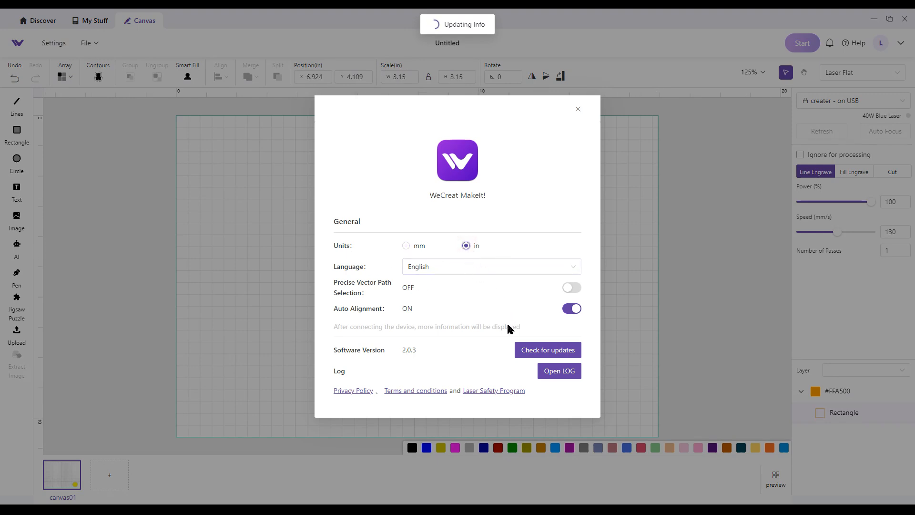
{"action": "left_click", "coordinate": [577, 109]}
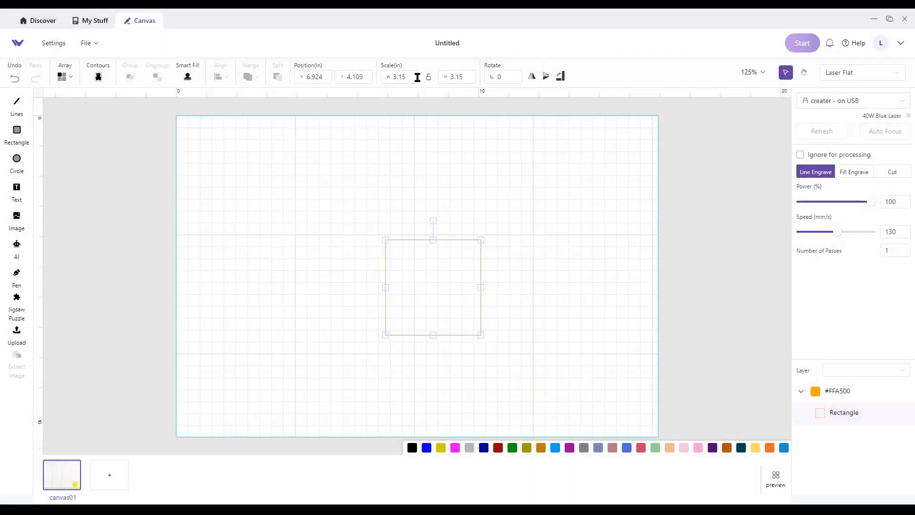
Set the rectangle's width and height to 3 in each.
{"action": "left_click", "coordinate": [395, 75]}
{"action": "left_click_drag", "start_coordinate": [409, 76], "coordinate": [385, 73]}
{"action": "type", "text": "3"}
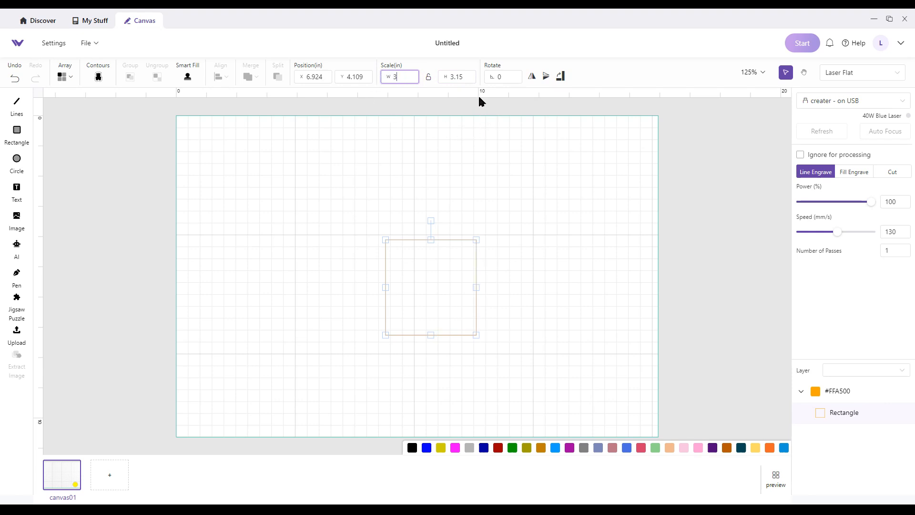
{"action": "left_click_drag", "start_coordinate": [467, 77], "coordinate": [448, 74]}
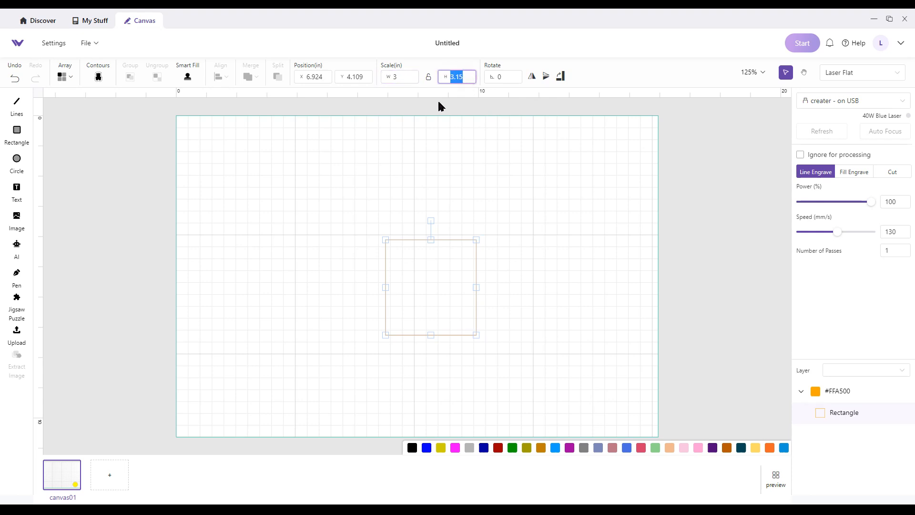
{"action": "type", "text": "3"}
{"action": "left_click", "coordinate": [438, 145]}
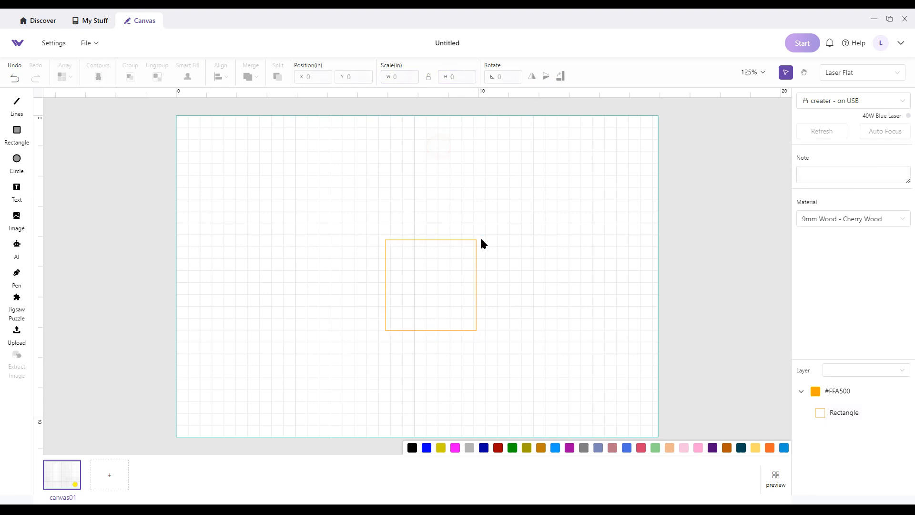
Move the 3 in square to the middle of the canvas, at about X 6.48 in and Y 3.19 in.
{"action": "left_click_drag", "start_coordinate": [439, 272], "coordinate": [424, 250]}
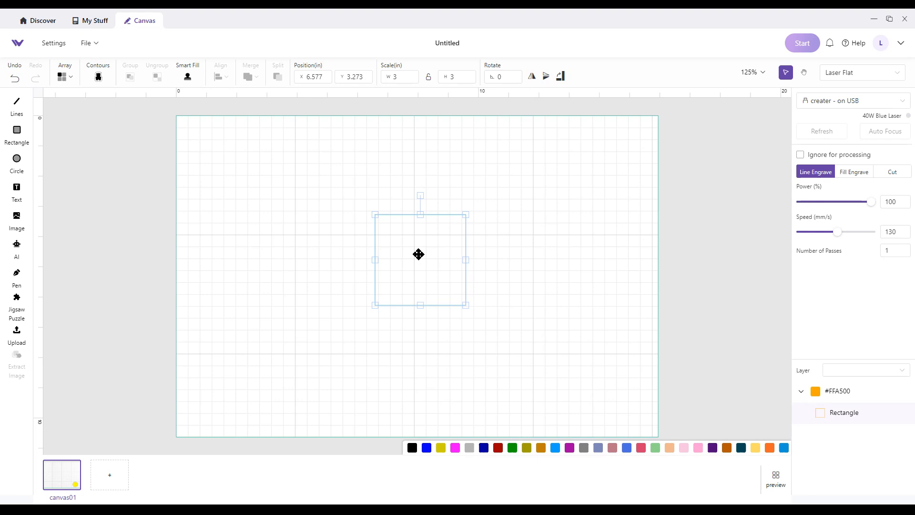
{"action": "mouse_move", "coordinate": [418, 254]}
{"action": "left_mouse_down"}
{"action": "mouse_move", "coordinate": [402, 263]}
{"action": "mouse_move", "coordinate": [416, 252]}
{"action": "left_mouse_up"}
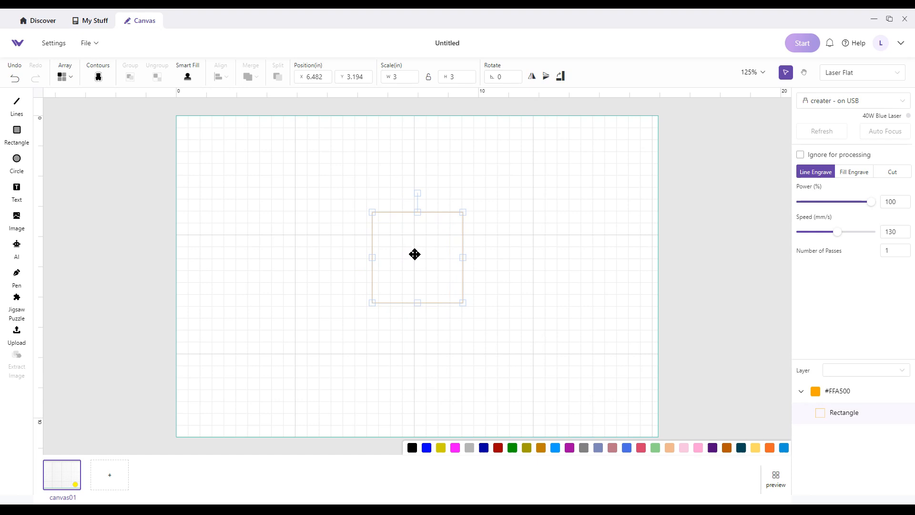
{"action": "left_click", "coordinate": [502, 256]}
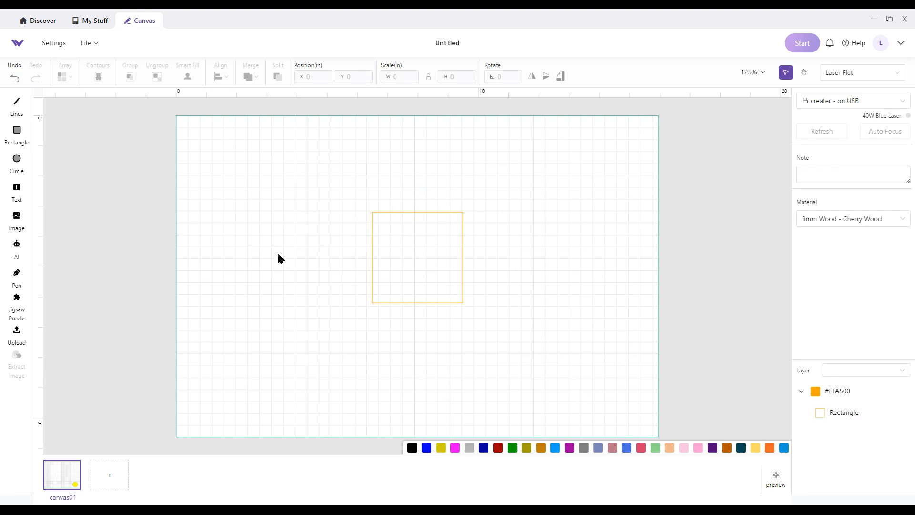
Set the centred 3 in square to be ignored for processing.
{"action": "left_click", "coordinate": [429, 263]}
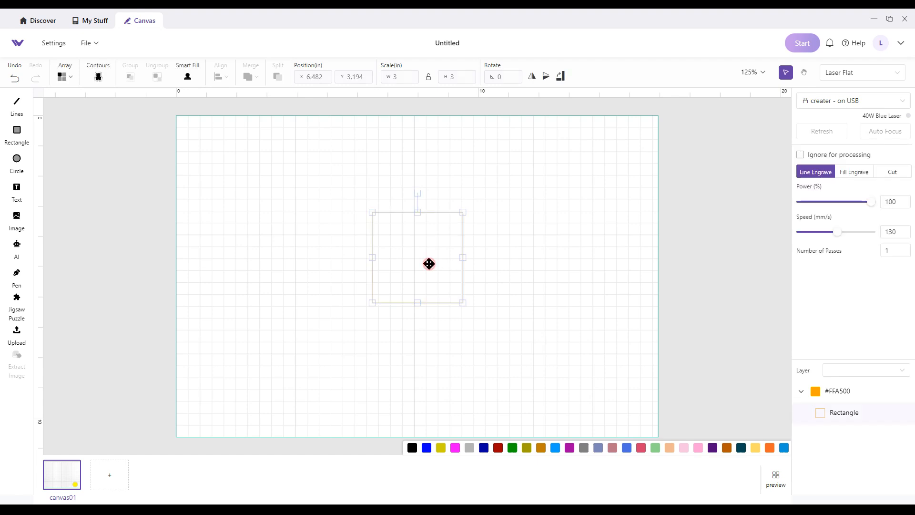
{"action": "left_click", "coordinate": [800, 155]}
{"action": "left_click", "coordinate": [494, 315]}
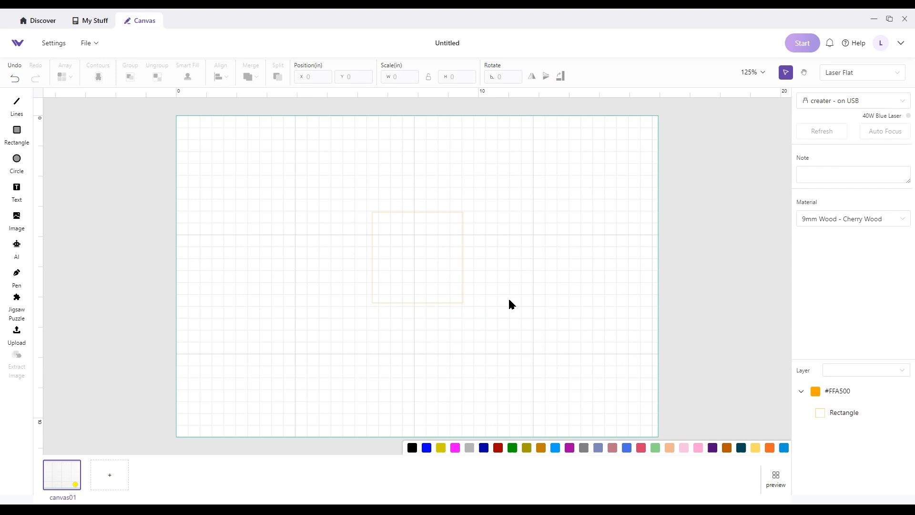
Draw a long, thin horizontal rectangle about 10.4 by 0.37 in above the square.
{"action": "scroll", "coordinate": [426, 245], "scroll_direction": "up", "scroll_amount": 2}
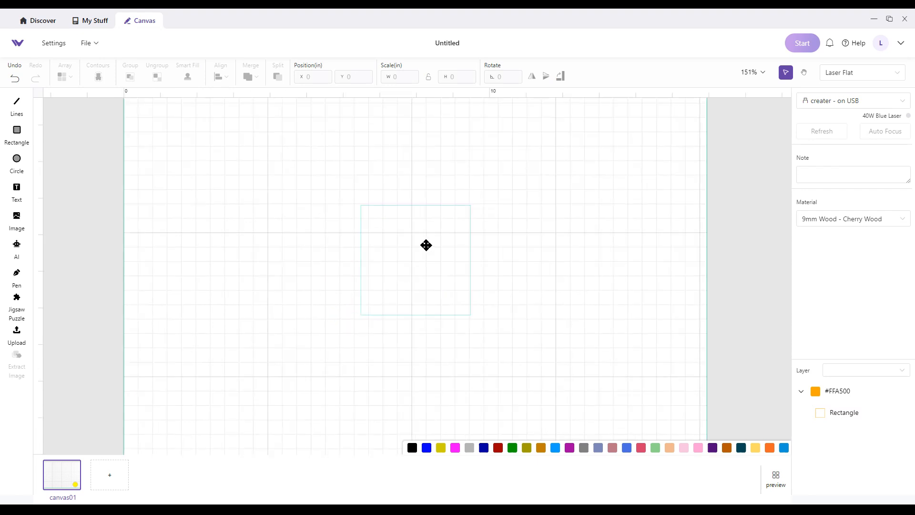
{"action": "scroll", "coordinate": [423, 245], "scroll_direction": "down", "scroll_amount": 1}
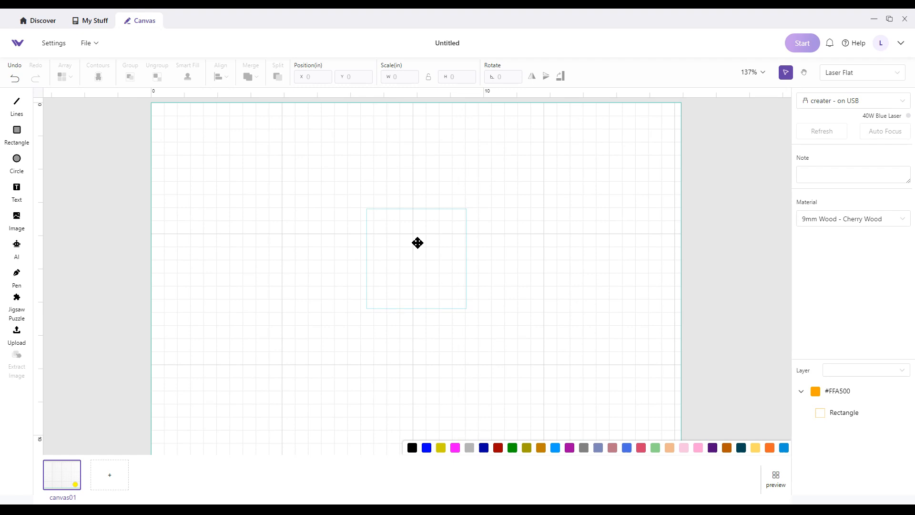
{"action": "left_click", "coordinate": [16, 132]}
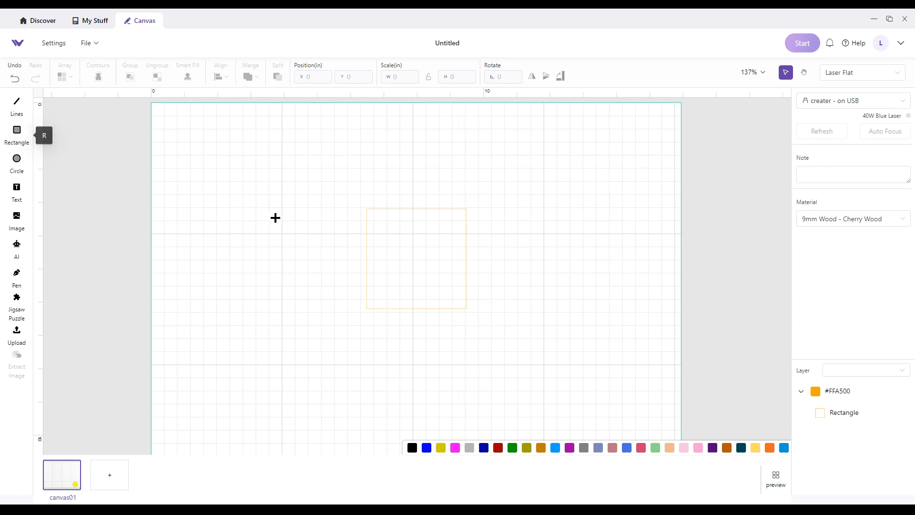
{"action": "left_click_drag", "start_coordinate": [272, 163], "coordinate": [619, 174]}
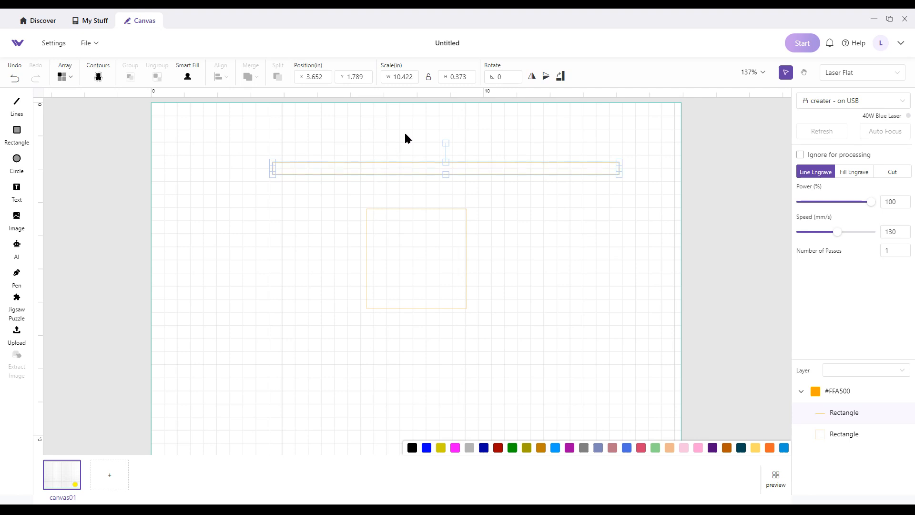
Set the long strip's width to 9 in and its height to 0.5 in.
{"action": "left_click", "coordinate": [400, 76]}
{"action": "left_click_drag", "start_coordinate": [393, 77], "coordinate": [421, 82]}
{"action": "type", "text": "9"}
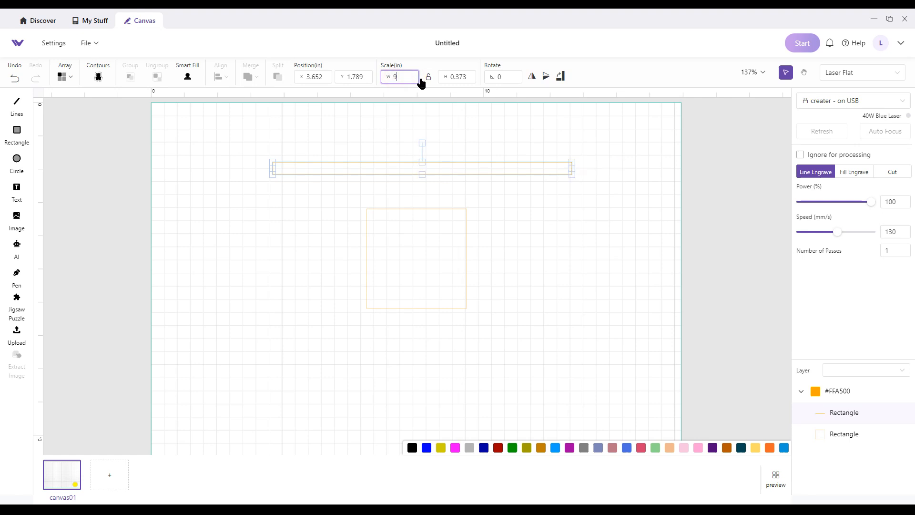
{"action": "left_click_drag", "start_coordinate": [472, 77], "coordinate": [446, 82]}
{"action": "type", "text": ".5"}
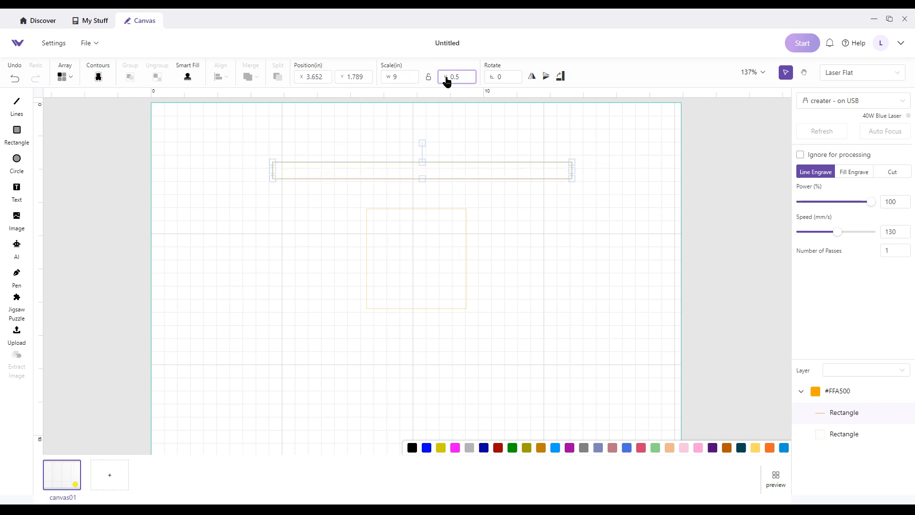
{"action": "left_click", "coordinate": [480, 137]}
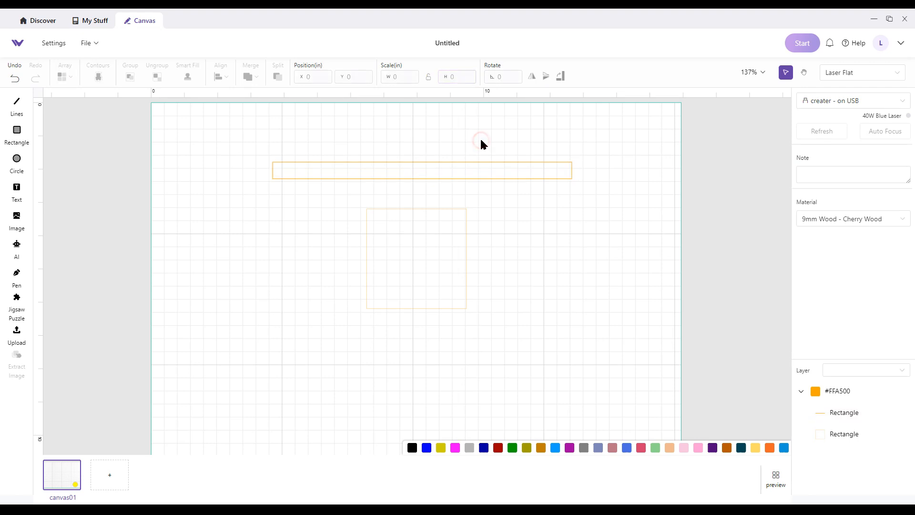
Move the long strip down to about Y 2.15 in, closer to the square, and set its height to 0.25 in.
{"action": "left_click_drag", "start_coordinate": [342, 170], "coordinate": [342, 182]}
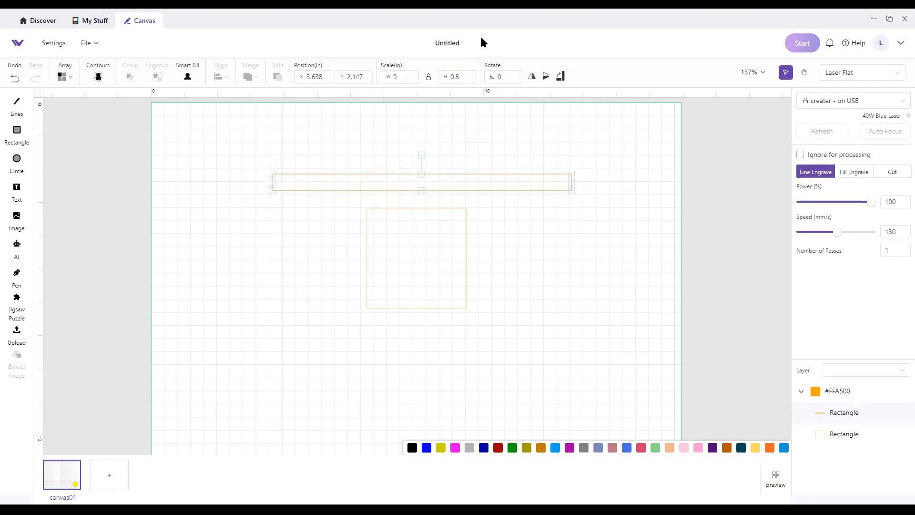
{"action": "left_click", "coordinate": [448, 76]}
{"action": "type", "text": "0.25"}
{"action": "left_click", "coordinate": [574, 286]}
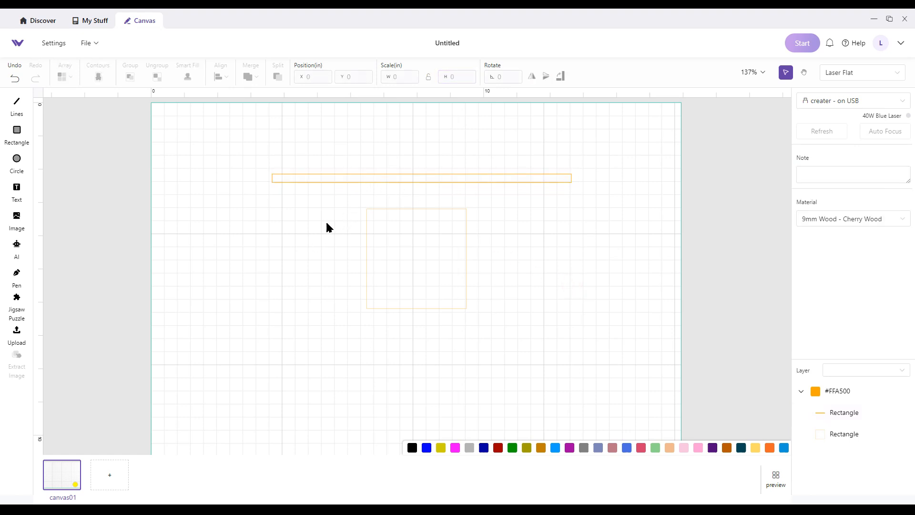
Copy the long strip and paste a duplicate below it, across the square's upper edge.
{"action": "left_click", "coordinate": [339, 177]}
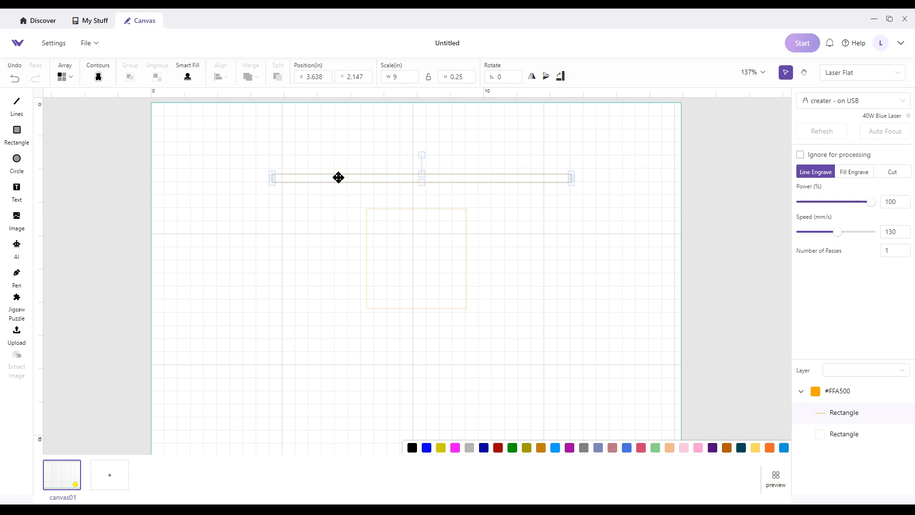
{"action": "right_click", "coordinate": [338, 177]}
{"action": "left_click", "coordinate": [364, 201]}
{"action": "left_click", "coordinate": [248, 215]}
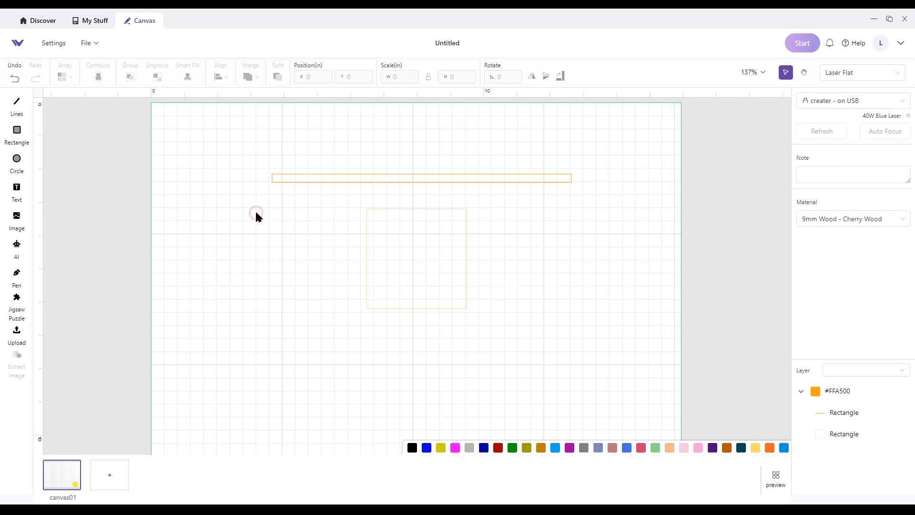
{"action": "right_click", "coordinate": [256, 213]}
{"action": "left_click", "coordinate": [266, 222]}
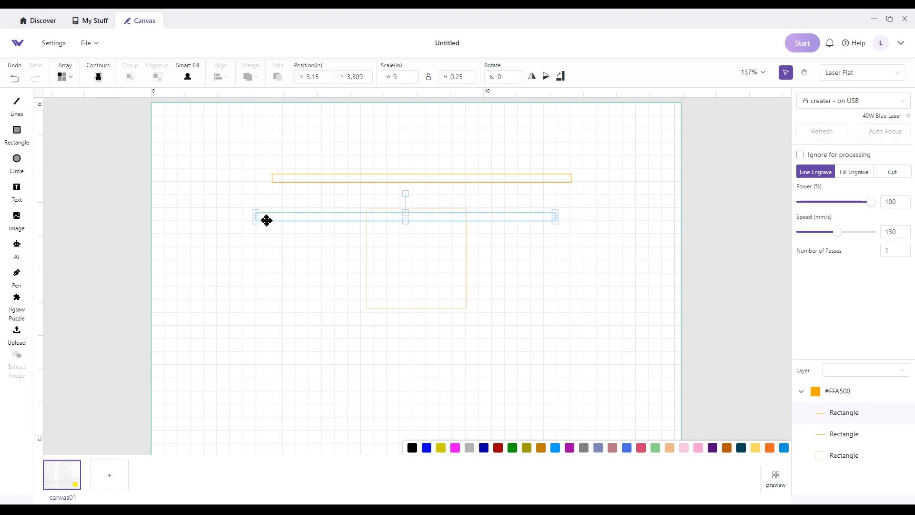
Paste two more copies of the strip, one below the other, across the square.
{"action": "left_click", "coordinate": [249, 258]}
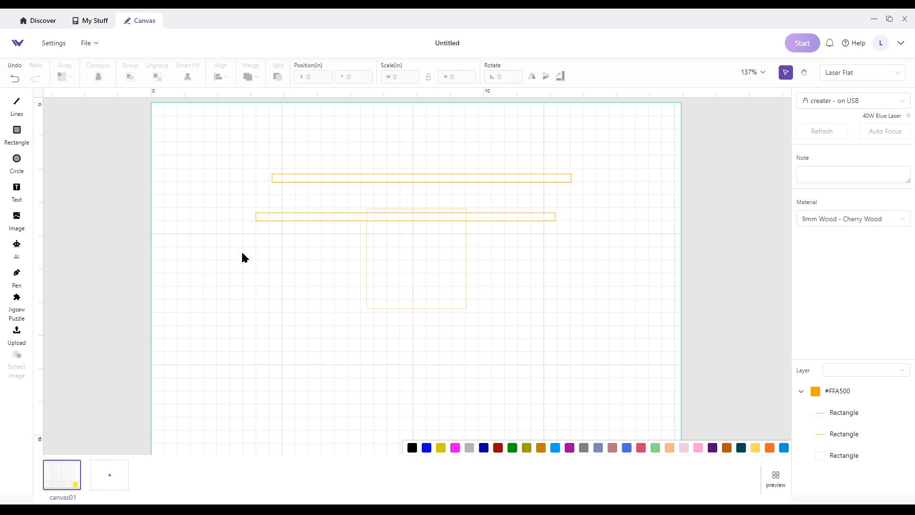
{"action": "right_click", "coordinate": [242, 253]}
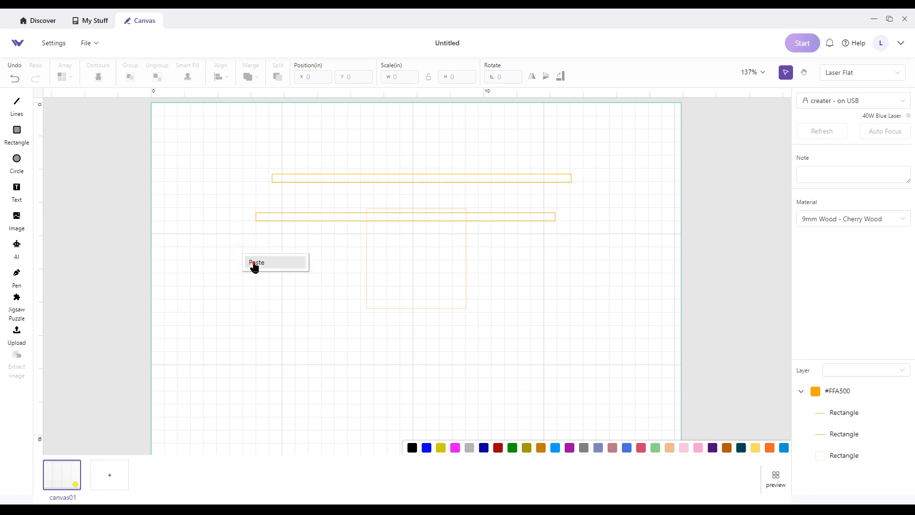
{"action": "left_click", "coordinate": [253, 266]}
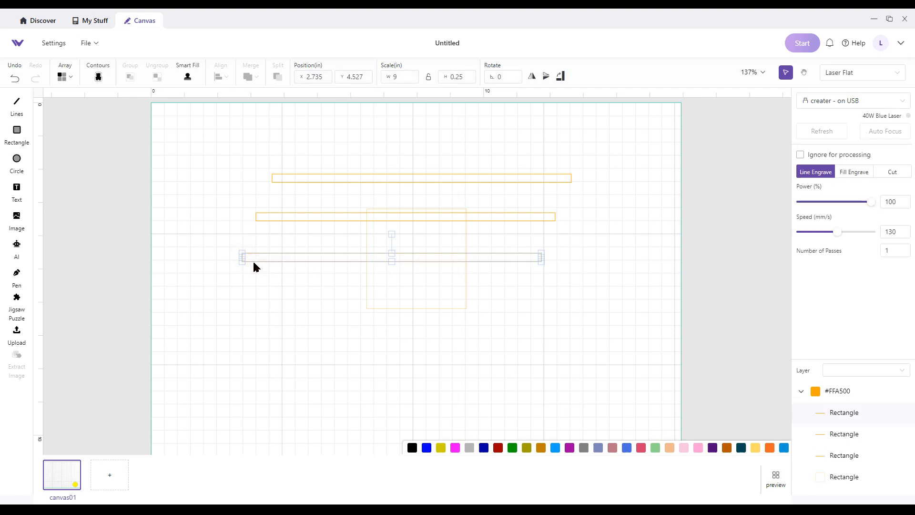
{"action": "left_click", "coordinate": [233, 292]}
{"action": "right_click", "coordinate": [233, 295]}
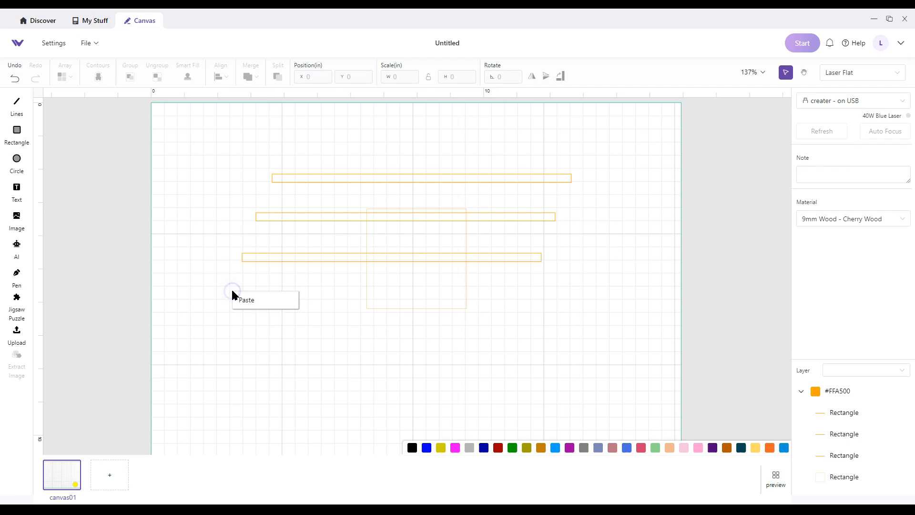
{"action": "left_click", "coordinate": [242, 303]}
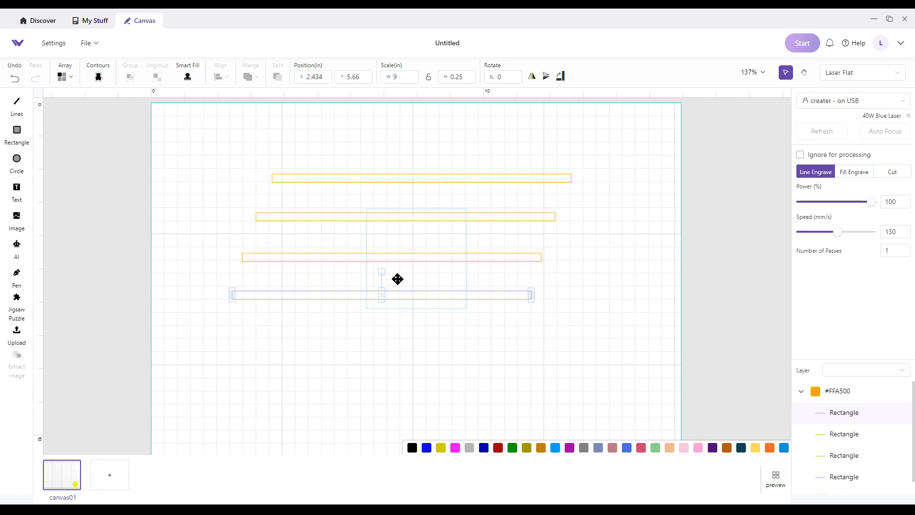
Rotate the two lowest strips by 90 degrees so they run vertically.
{"action": "left_click", "coordinate": [561, 86]}
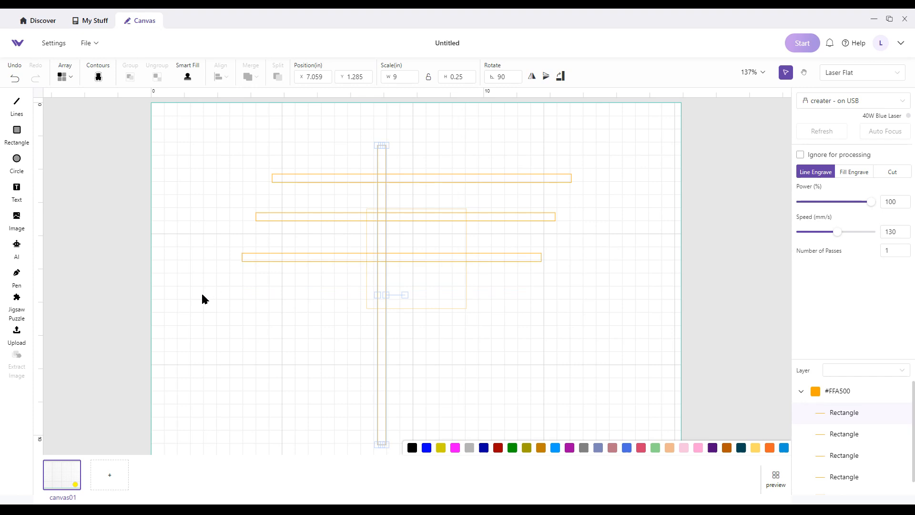
{"action": "left_click", "coordinate": [184, 312]}
{"action": "left_click", "coordinate": [277, 258]}
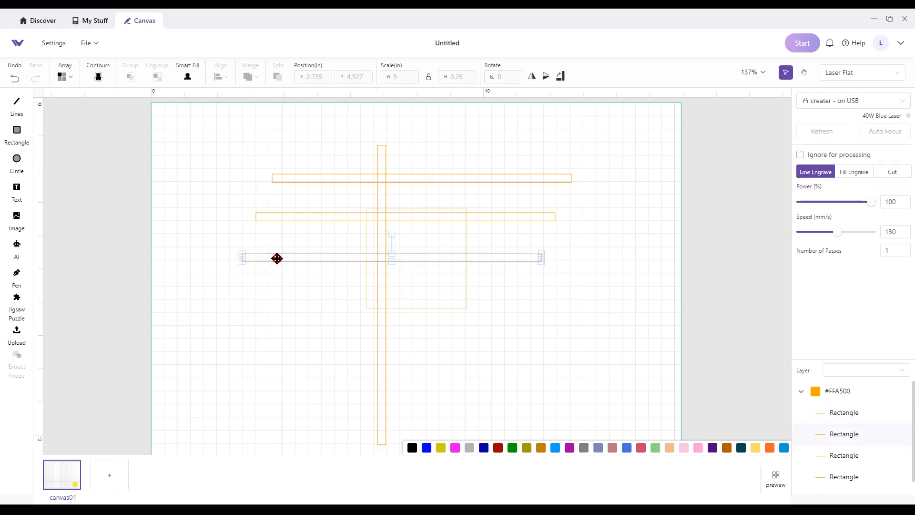
{"action": "left_click", "coordinate": [559, 78]}
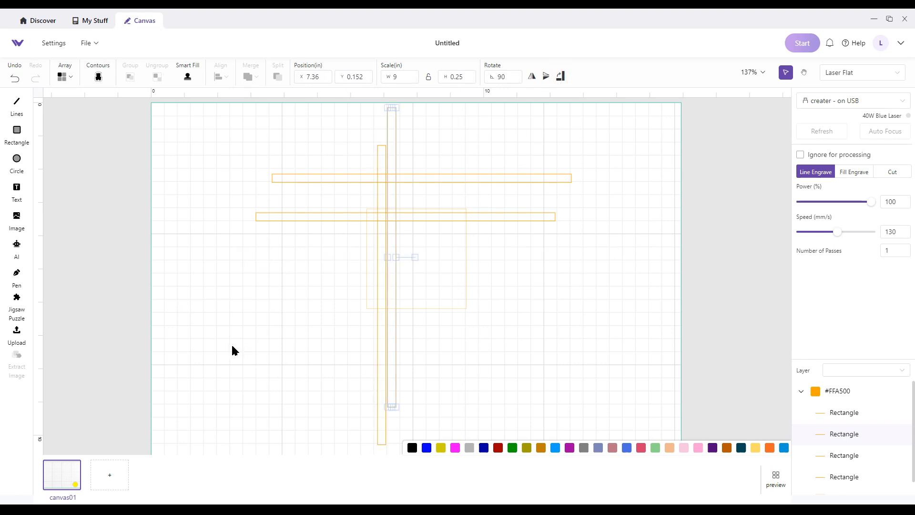
Move the two vertical strips onto the square's right and left edges, at about X 9.595 and 6.609 in, both at Y 0.783 in.
{"action": "left_click_drag", "start_coordinate": [395, 309], "coordinate": [467, 330]}
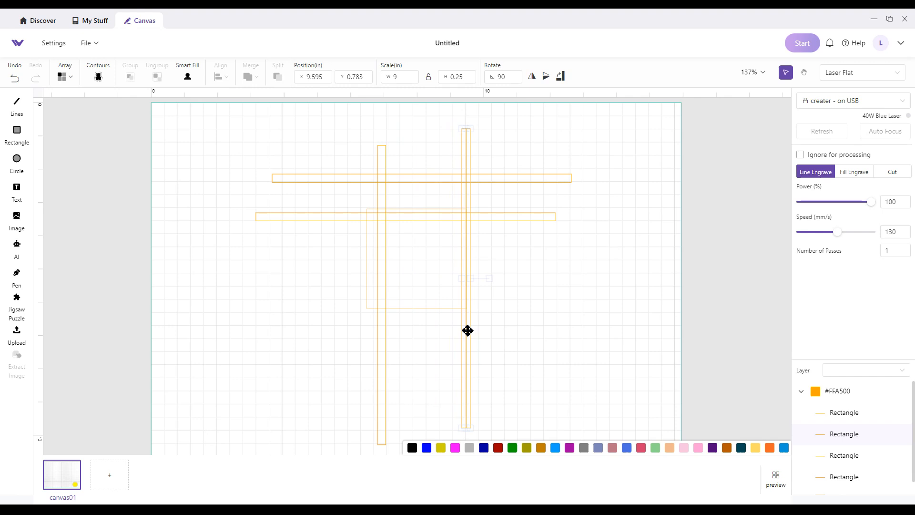
{"action": "left_click_drag", "start_coordinate": [468, 330], "coordinate": [467, 330]}
{"action": "left_click_drag", "start_coordinate": [382, 356], "coordinate": [363, 339]}
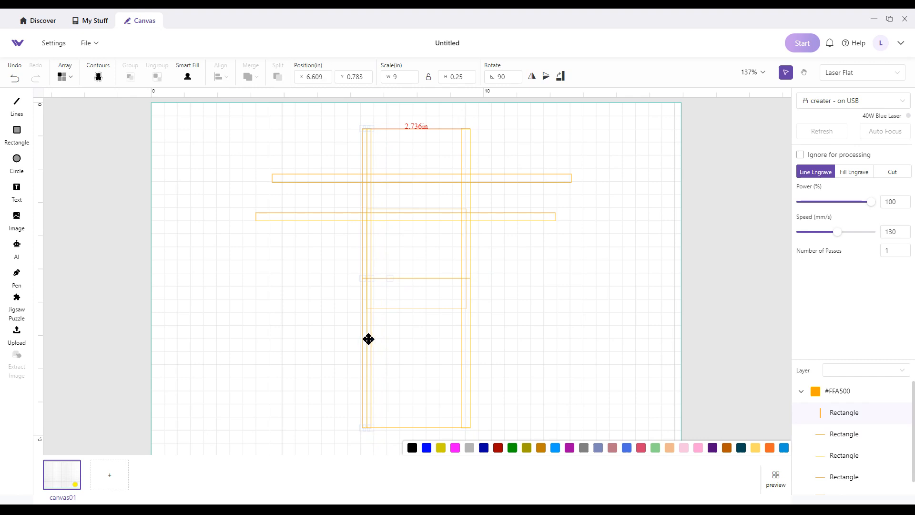
Move the two horizontal strips onto the square's lower and upper edges, at about Y 6.055 and 3.069 in.
{"action": "left_click_drag", "start_coordinate": [324, 217], "coordinate": [329, 310]}
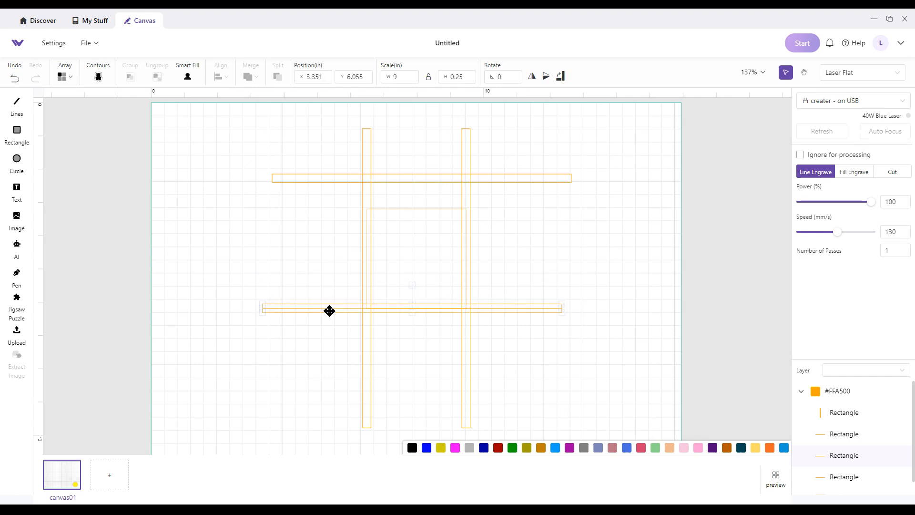
{"action": "left_click_drag", "start_coordinate": [329, 311], "coordinate": [329, 311]}
{"action": "left_click_drag", "start_coordinate": [328, 177], "coordinate": [322, 209]}
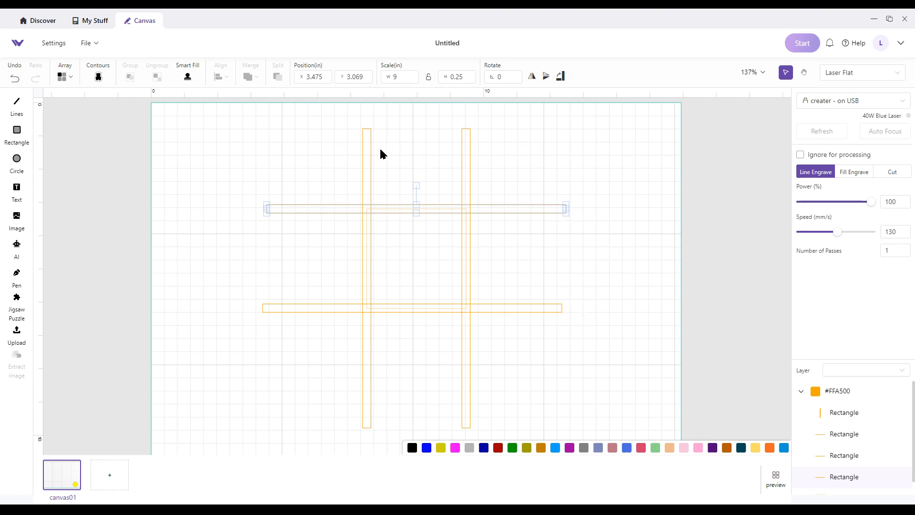
Shift both horizontal strips left until their ends roughly line up, with the lower one at about X 3.136 in.
{"action": "mouse_move", "coordinate": [299, 308]}
{"action": "left_mouse_down"}
{"action": "mouse_move", "coordinate": [290, 300]}
{"action": "mouse_move", "coordinate": [293, 311]}
{"action": "left_mouse_up"}
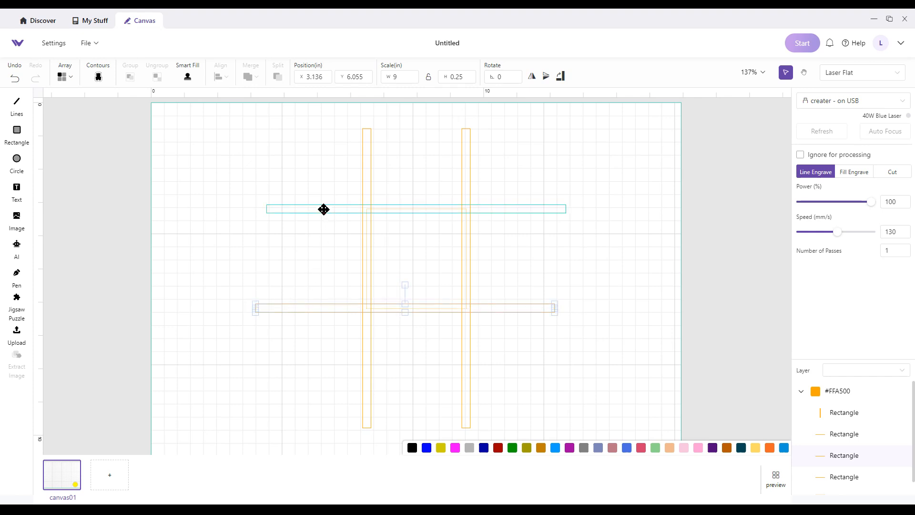
{"action": "left_click", "coordinate": [236, 248]}
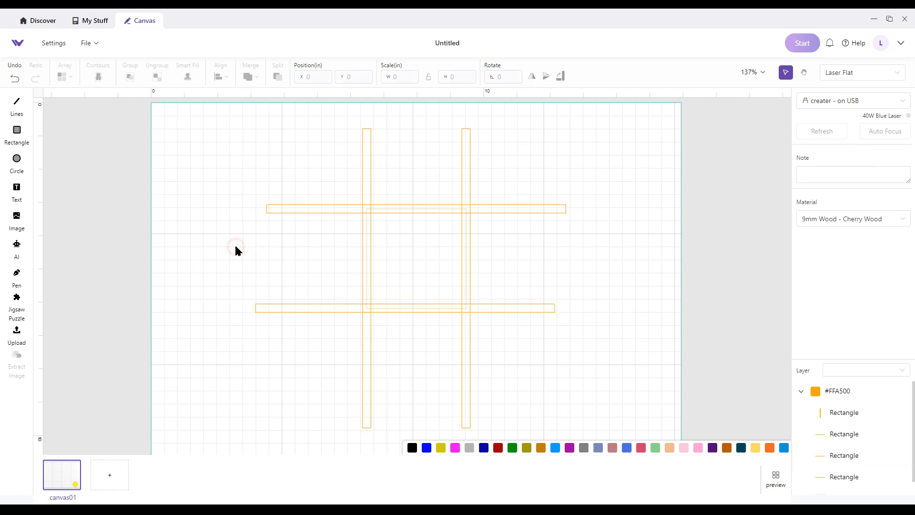
{"action": "left_click", "coordinate": [311, 209]}
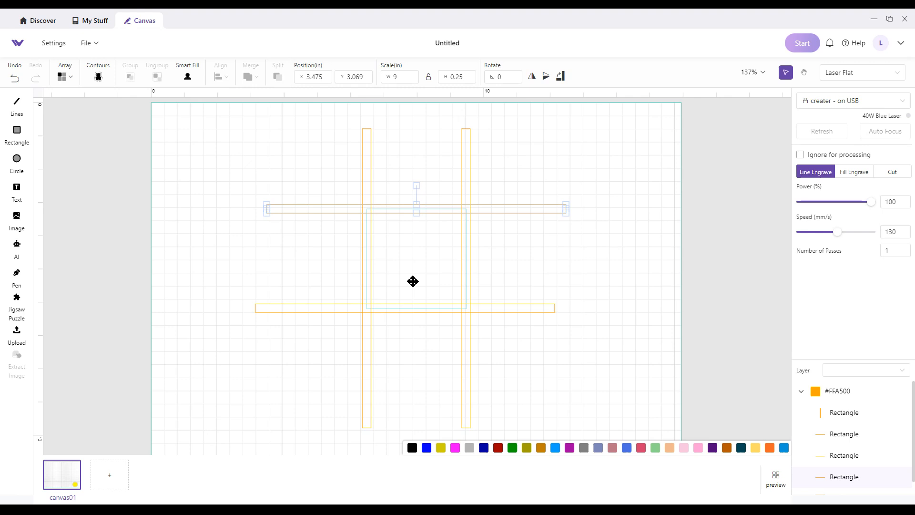
{"action": "key", "text": "Left"}
{"action": "key", "text": "Left"}
{"action": "key", "text": "Left"}
{"action": "key", "text": "Left"}
{"action": "key", "text": "Left"}
{"action": "key", "text": "Left"}
{"action": "key", "text": "Left"}
{"action": "key", "text": "Left"}
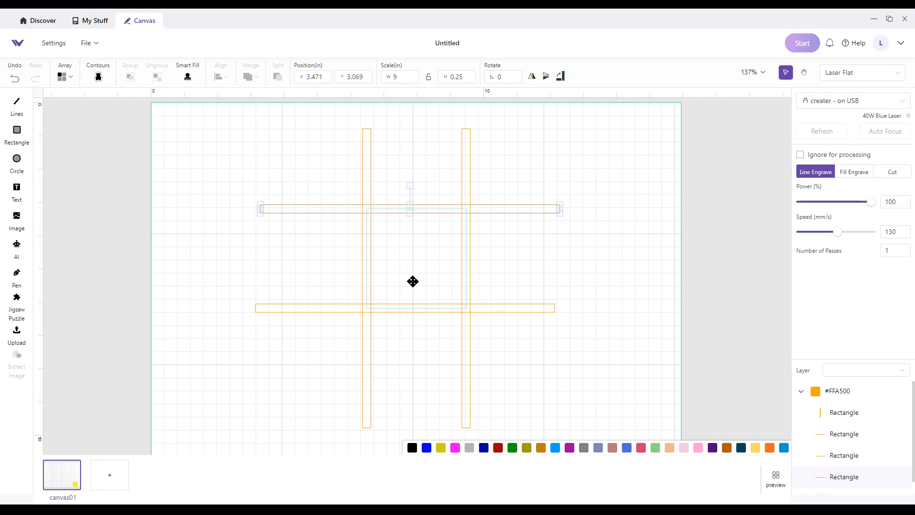
{"action": "key", "text": "Left"}
{"action": "key", "text": "Left"}
{"action": "left_click", "coordinate": [162, 244]}
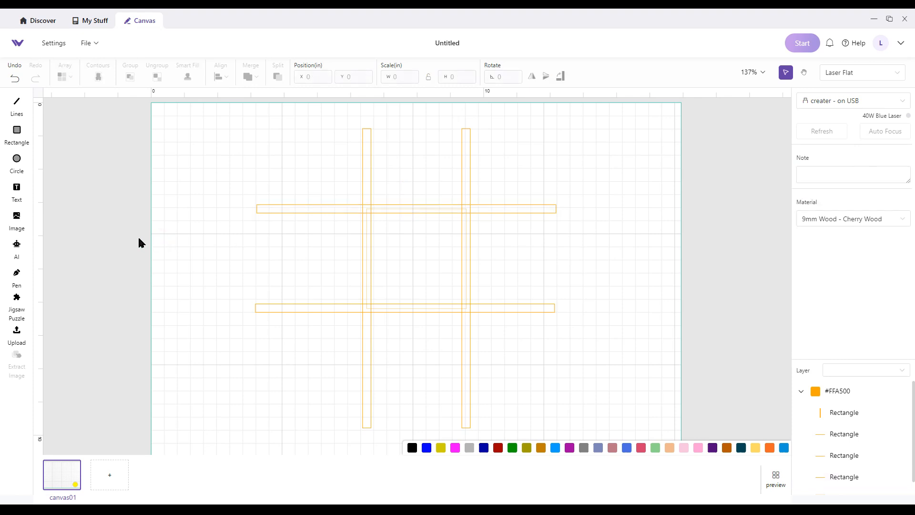
Copy the 3 in square and place the duplicate directly below it, at about X 6.477, Y 6.173 in.
{"action": "left_click", "coordinate": [418, 262]}
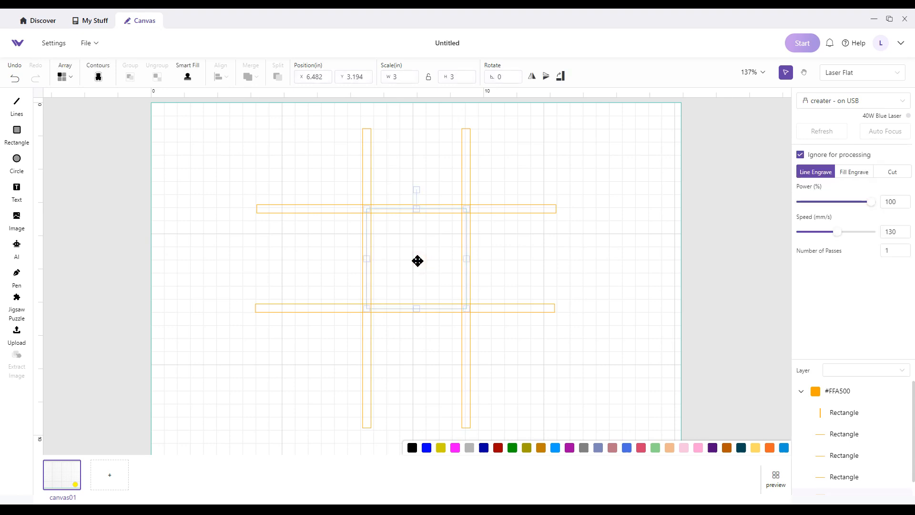
{"action": "right_click", "coordinate": [418, 261]}
{"action": "left_click", "coordinate": [430, 284]}
{"action": "right_click", "coordinate": [625, 306]}
{"action": "left_click", "coordinate": [633, 319]}
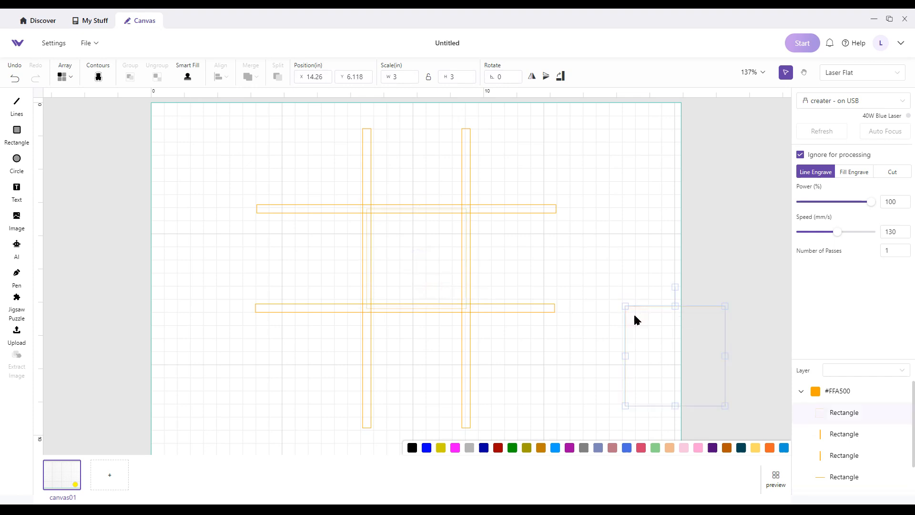
{"action": "left_click_drag", "start_coordinate": [651, 337], "coordinate": [388, 337]}
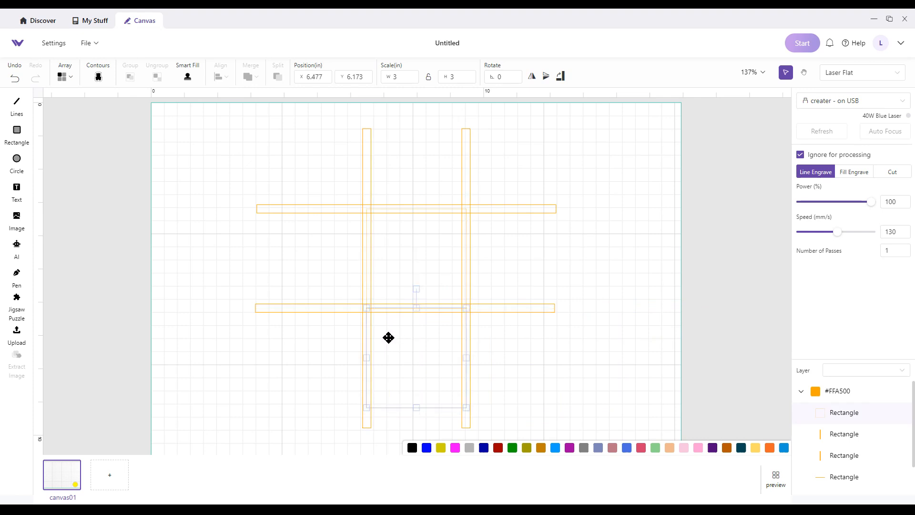
Nudge the left vertical strip up to about Y 0.204 in, so its lower end meets the lower square's bottom edge.
{"action": "left_click", "coordinate": [367, 420]}
{"action": "key", "text": "Up"}
{"action": "key", "text": "Up"}
{"action": "key", "text": "Up"}
{"action": "key", "text": "Up"}
{"action": "key", "text": "Up"}
{"action": "key", "text": "Up"}
{"action": "key", "text": "Up"}
{"action": "key", "text": "Up"}
{"action": "key", "text": "Up"}
{"action": "key", "text": "Up"}
{"action": "key", "text": "Up"}
{"action": "key", "text": "Up"}
{"action": "key", "text": "Up"}
{"action": "key", "text": "Up"}
{"action": "key", "text": "Up"}
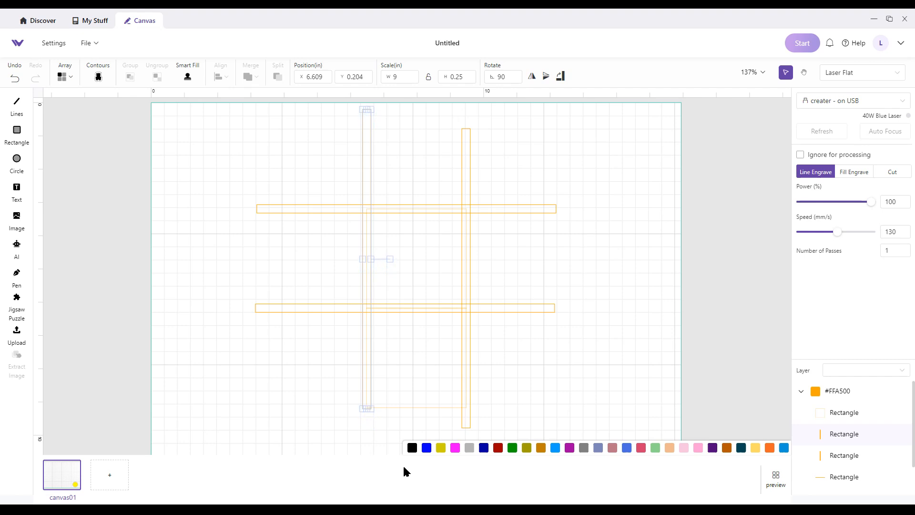
Nudge the right vertical strip up until its ends are level with those of the left vertical strip.
{"action": "left_click", "coordinate": [467, 394]}
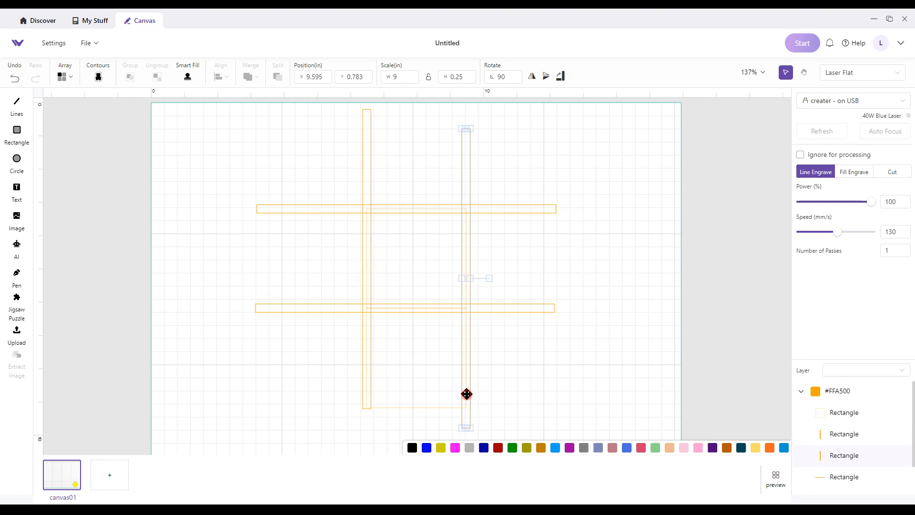
{"action": "key", "text": "Up"}
{"action": "key", "text": "Up"}
{"action": "key", "text": "Up"}
{"action": "key", "text": "Up"}
{"action": "key", "text": "Up"}
{"action": "key", "text": "Up"}
{"action": "key", "text": "Up"}
{"action": "key", "text": "Up"}
{"action": "key", "text": "Up"}
{"action": "key", "text": "Up"}
{"action": "key", "text": "Up"}
{"action": "key", "text": "Up"}
{"action": "key", "text": "Up"}
{"action": "key", "text": "Up"}
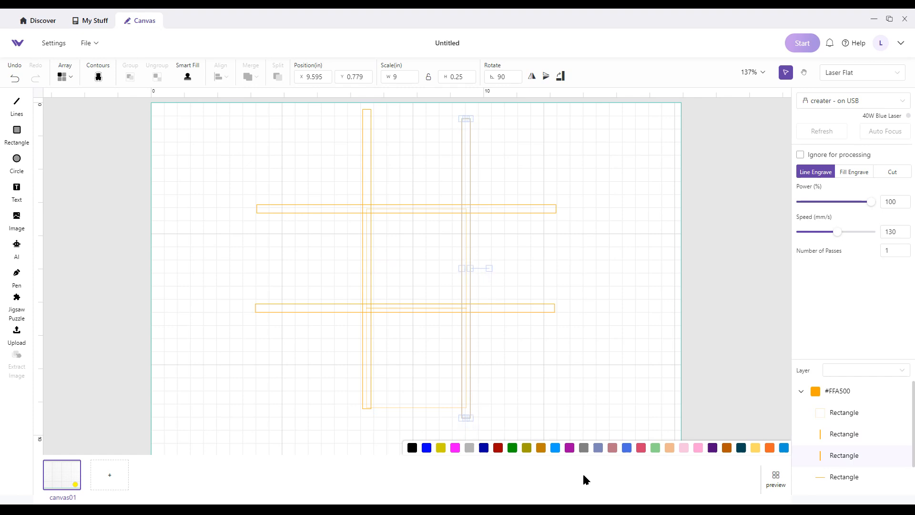
{"action": "key", "text": "Up"}
{"action": "key", "text": "Up"}
{"action": "key", "text": "Up"}
{"action": "key", "text": "Up"}
{"action": "key", "text": "Up"}
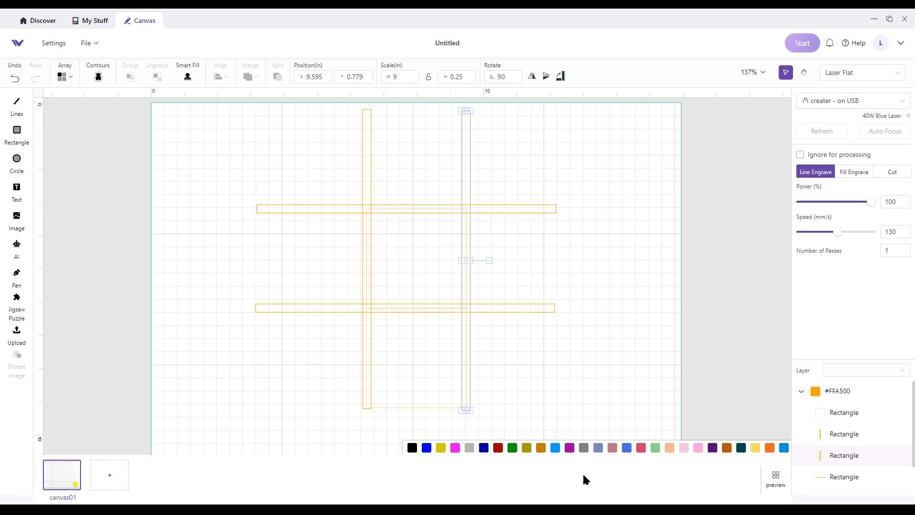
{"action": "key", "text": "Up"}
{"action": "key", "text": "Up"}
Copy the center square and place the duplicate directly above it, at about X 6.477, Y 0.208 in.
{"action": "left_click", "coordinate": [421, 267]}
{"action": "right_click", "coordinate": [422, 270]}
{"action": "left_click", "coordinate": [440, 293]}
{"action": "right_click", "coordinate": [599, 299]}
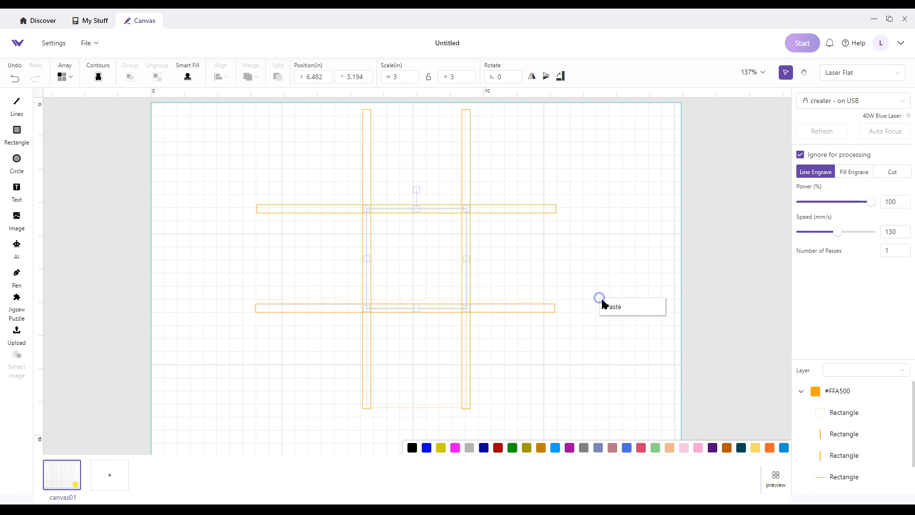
{"action": "left_click", "coordinate": [621, 312]}
{"action": "left_click_drag", "start_coordinate": [627, 321], "coordinate": [390, 133]}
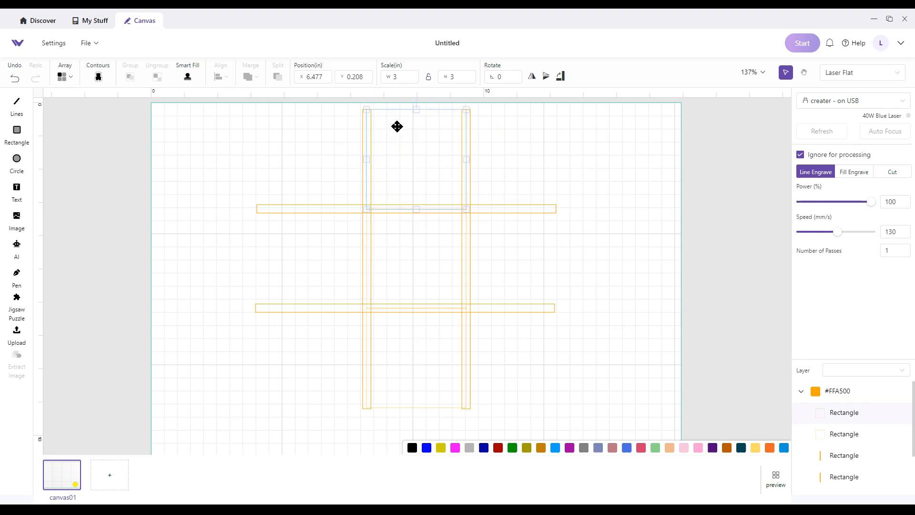
Copy the center square again and place the duplicate directly to its right, at about X 9.463, Y 3.197 in.
{"action": "left_click", "coordinate": [416, 257]}
{"action": "right_click", "coordinate": [415, 258]}
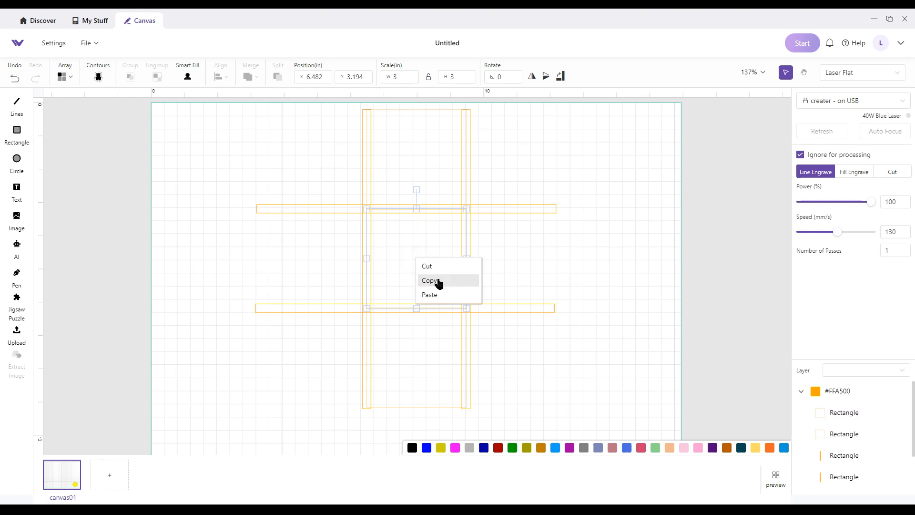
{"action": "left_click", "coordinate": [437, 282]}
{"action": "right_click", "coordinate": [616, 274]}
{"action": "left_click", "coordinate": [627, 283]}
{"action": "left_click_drag", "start_coordinate": [627, 281], "coordinate": [488, 243]}
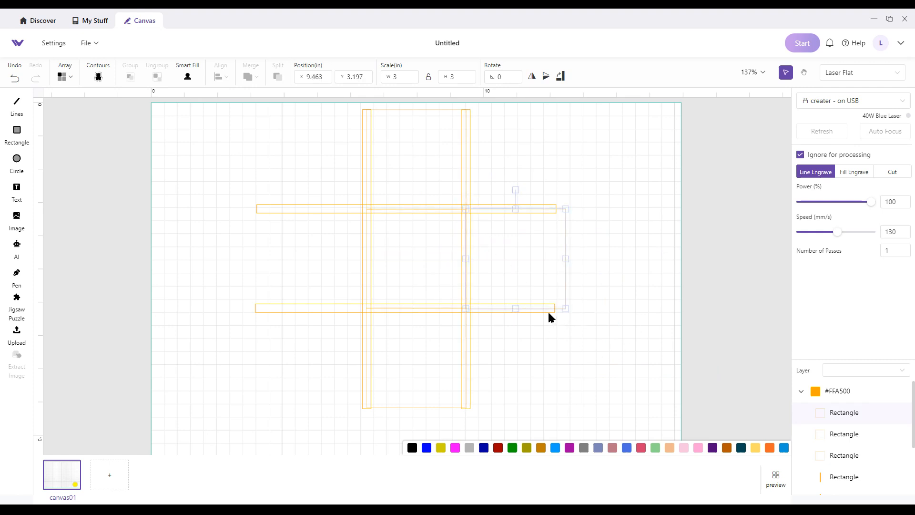
Nudge the lower horizontal strip right to about X 3.471 in, so its end meets the right square's outer edge.
{"action": "left_click", "coordinate": [280, 309]}
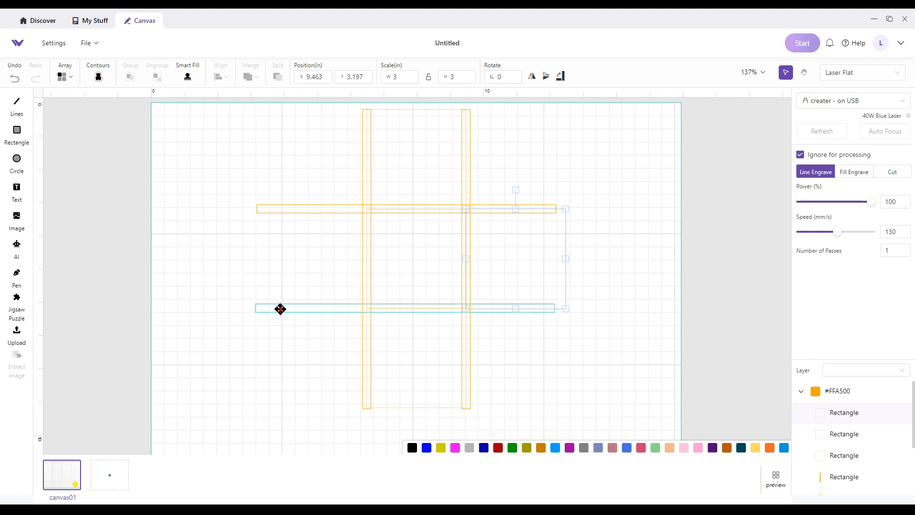
{"action": "key", "text": "Right"}
{"action": "key", "text": "Right"}
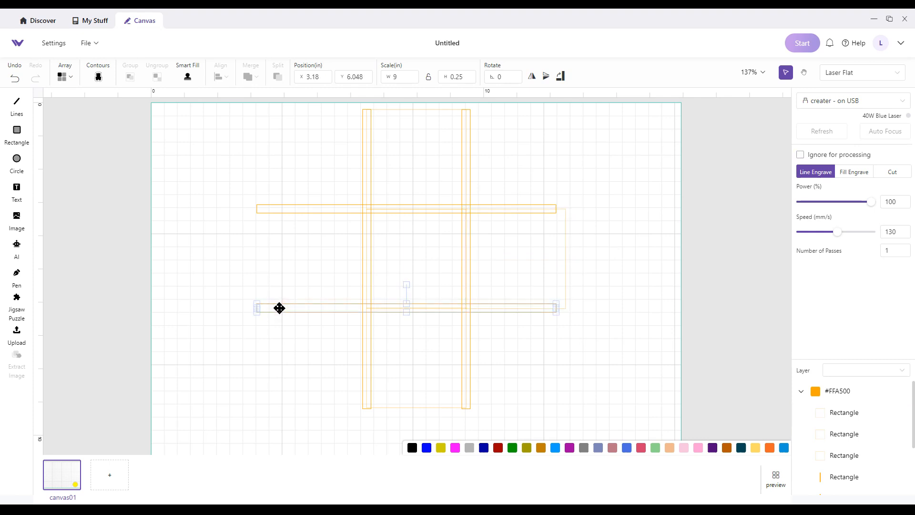
{"action": "key", "text": "Right"}
{"action": "key", "text": "Right"}
{"action": "key", "text": "Right"}
{"action": "key", "text": "Right"}
{"action": "key", "text": "Right"}
{"action": "key", "text": "Right"}
{"action": "key", "text": "Right"}
{"action": "key", "text": "Right"}
{"action": "key", "text": "Right"}
Nudge the upper horizontal strip right to about X 3.449 in, in line with the lower one, and deselect it.
{"action": "left_click", "coordinate": [275, 207]}
{"action": "key", "text": "Right"}
{"action": "key", "text": "Right"}
{"action": "key", "text": "Right"}
{"action": "key", "text": "Right"}
{"action": "key", "text": "Right"}
{"action": "key", "text": "Right"}
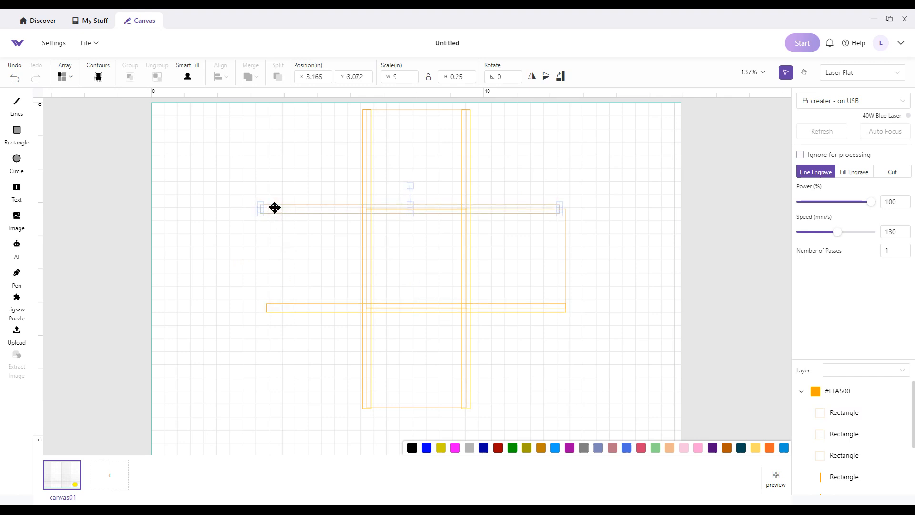
{"action": "key", "text": "Right"}
{"action": "key", "text": "Right"}
{"action": "key", "text": "Right"}
{"action": "key", "text": "Right"}
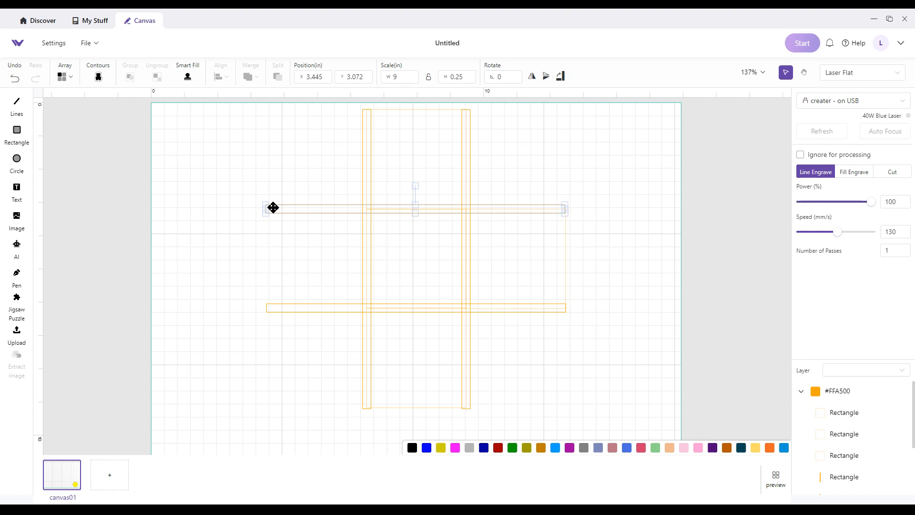
{"action": "left_click", "coordinate": [633, 312]}
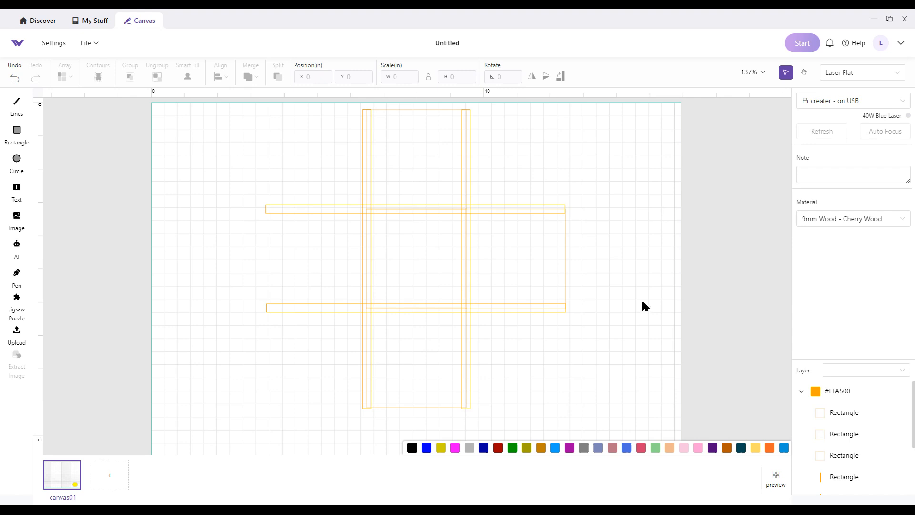
Set the material to 6mm Wood - Basswood.
{"action": "left_click", "coordinate": [813, 221]}
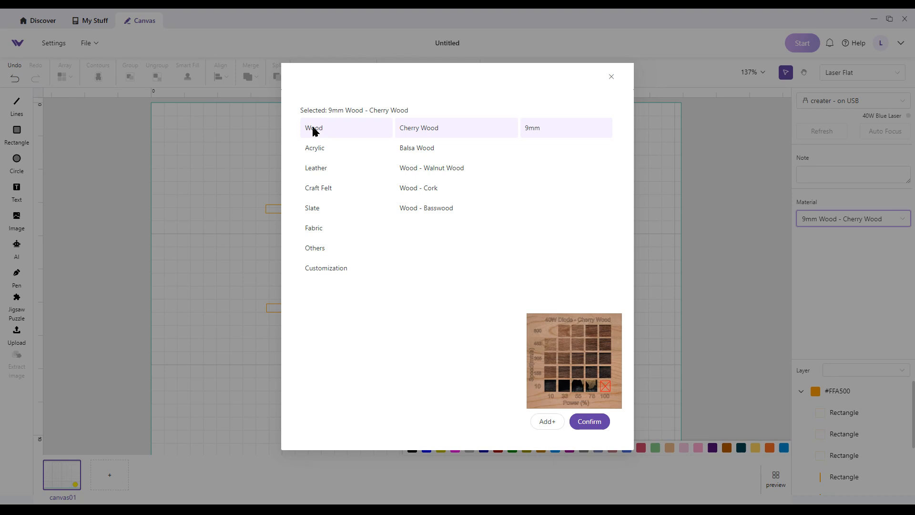
{"action": "left_click", "coordinate": [425, 211]}
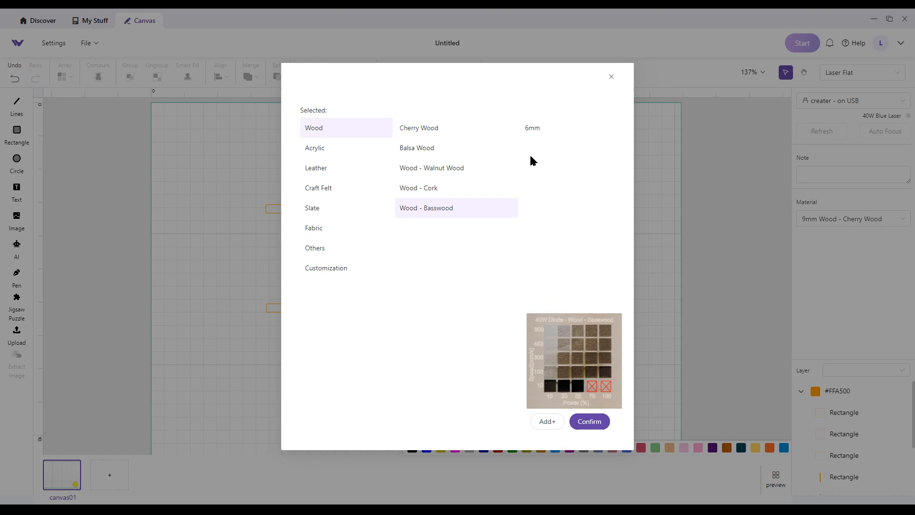
{"action": "left_click", "coordinate": [530, 128]}
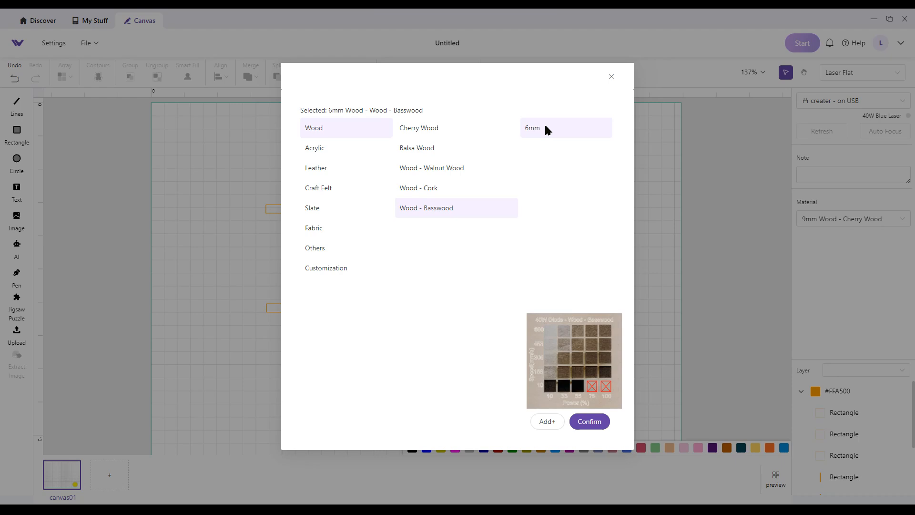
{"action": "left_click", "coordinate": [590, 422]}
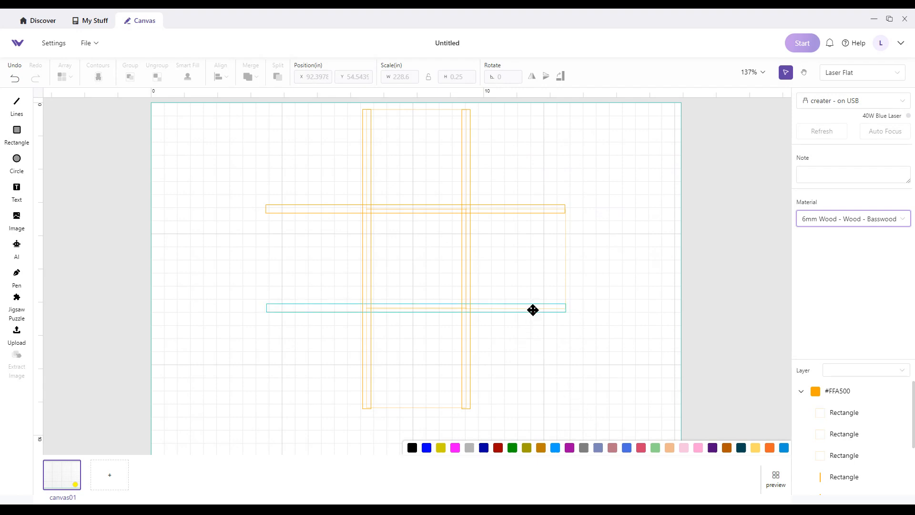
Move all four 3 in reference squares out of the strip grid to the empty area left of it.
{"action": "left_click", "coordinate": [299, 309]}
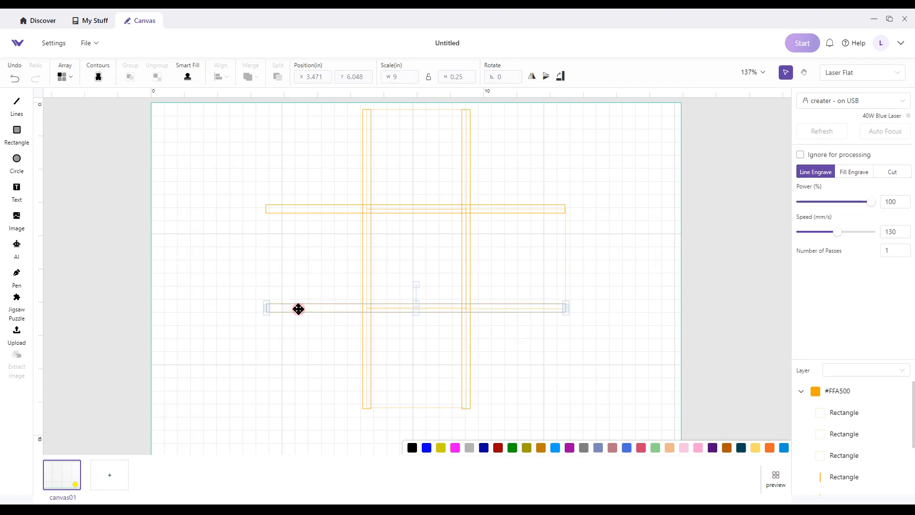
{"action": "left_click", "coordinate": [217, 259]}
{"action": "left_click", "coordinate": [420, 157]}
{"action": "left_click_drag", "start_coordinate": [419, 158], "coordinate": [177, 165]}
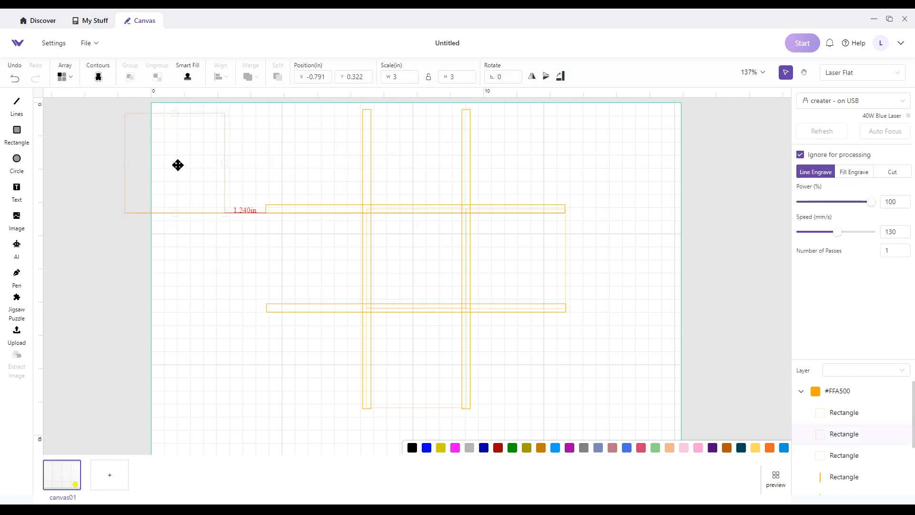
{"action": "left_click_drag", "start_coordinate": [420, 240], "coordinate": [175, 218]}
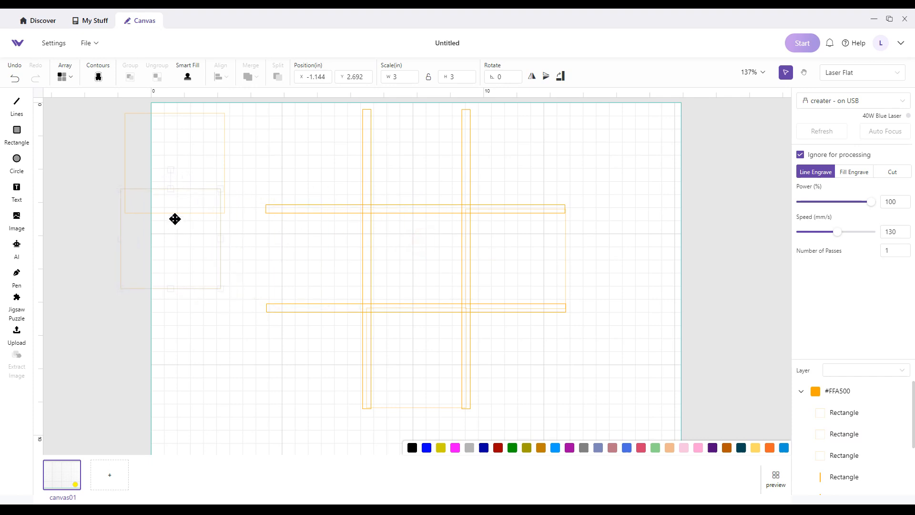
{"action": "left_click_drag", "start_coordinate": [512, 253], "coordinate": [156, 264]}
{"action": "left_click", "coordinate": [419, 348]}
{"action": "left_click_drag", "start_coordinate": [418, 347], "coordinate": [191, 338]}
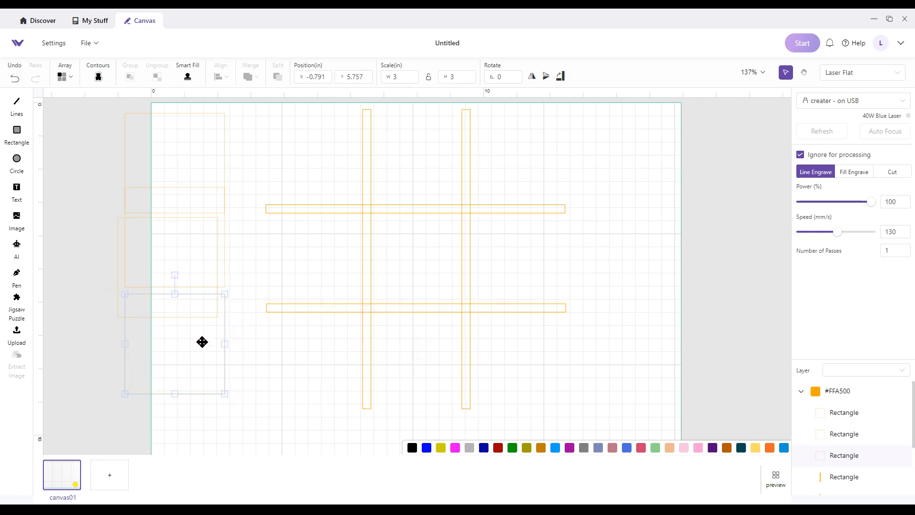
Select the four crossing strips and combine them into one outline with Merge Graphic Shapes.
{"action": "left_click", "coordinate": [266, 388]}
{"action": "left_click_drag", "start_coordinate": [253, 105], "coordinate": [588, 428]}
{"action": "left_click", "coordinate": [249, 77]}
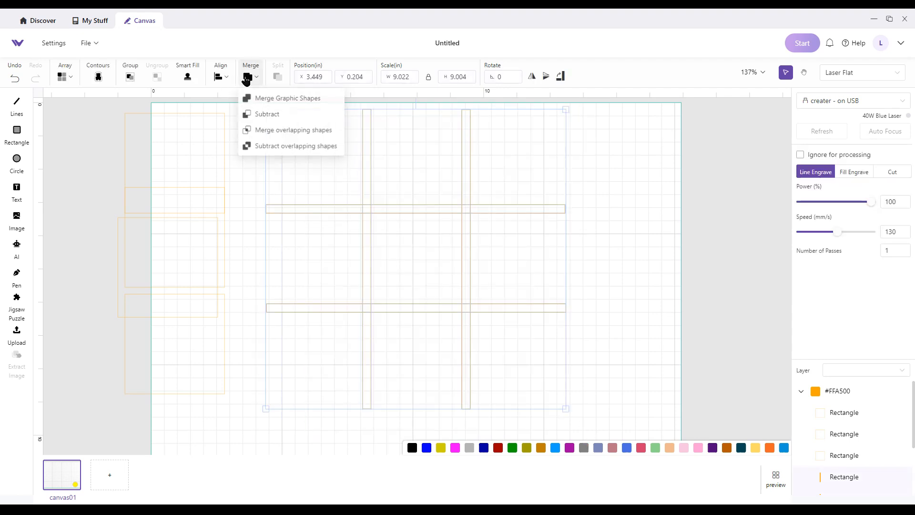
{"action": "left_click", "coordinate": [270, 99]}
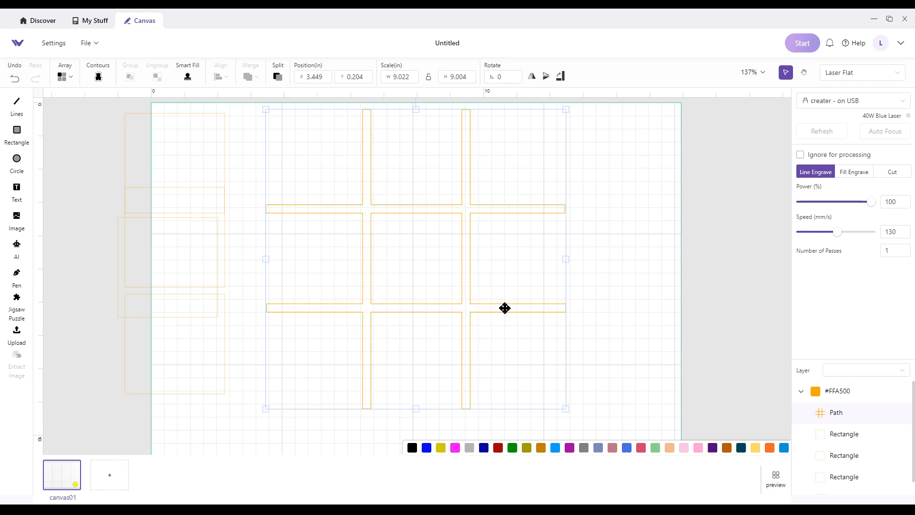
Set the whole #FFA500 layer to Fill Engrave, choosing 78% power and 305 mm/s speed from the basswood sample chart.
{"action": "left_click", "coordinate": [842, 392]}
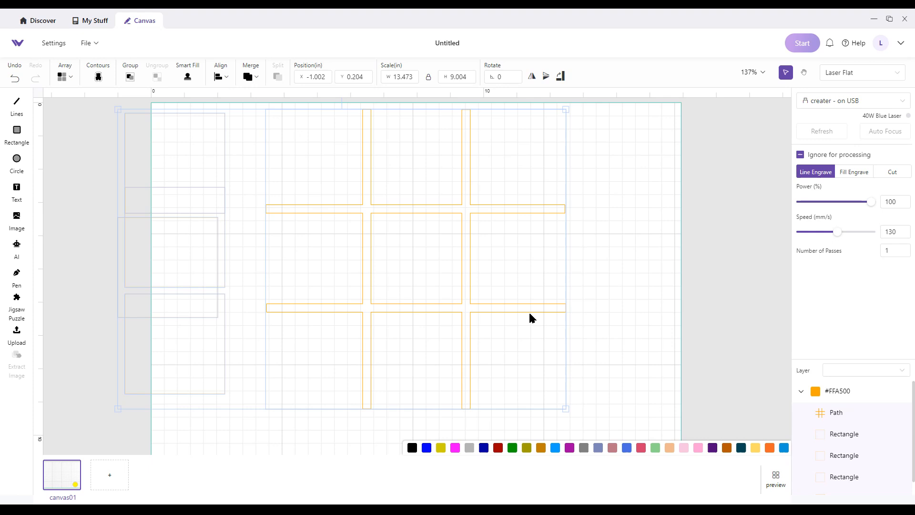
{"action": "right_click", "coordinate": [476, 299]}
{"action": "left_click", "coordinate": [436, 280]}
{"action": "left_click", "coordinate": [854, 171]}
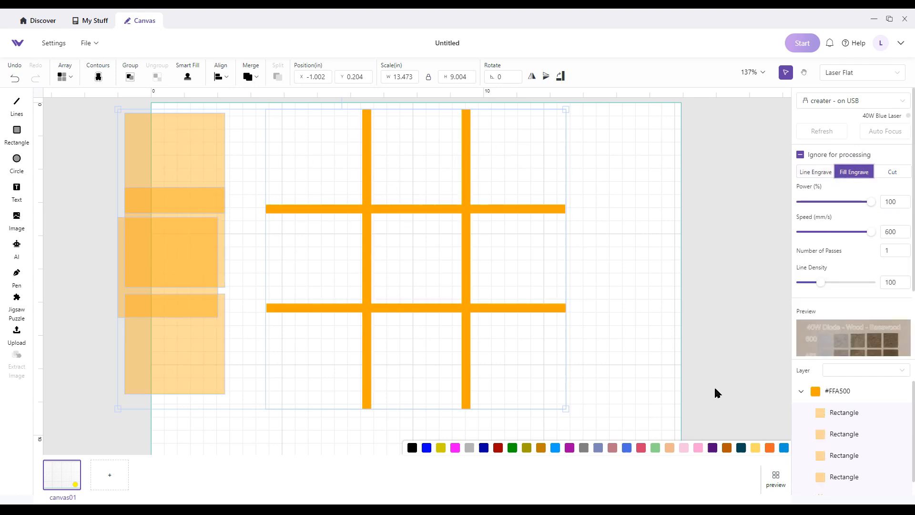
{"action": "left_click", "coordinate": [851, 337]}
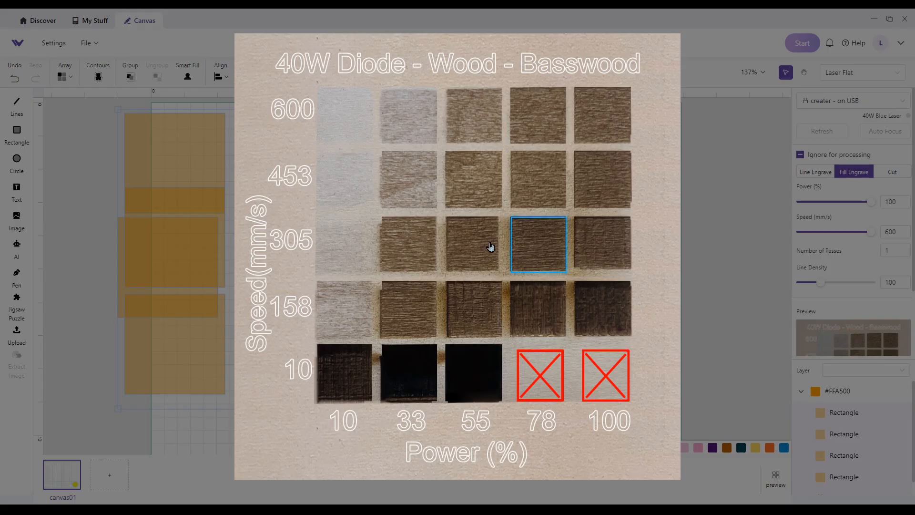
{"action": "left_click", "coordinate": [539, 250]}
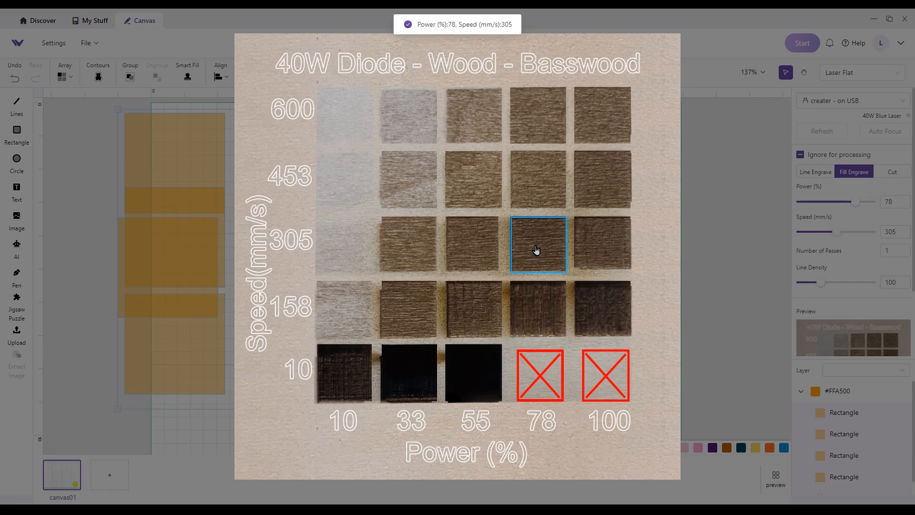
{"action": "left_click", "coordinate": [757, 304]}
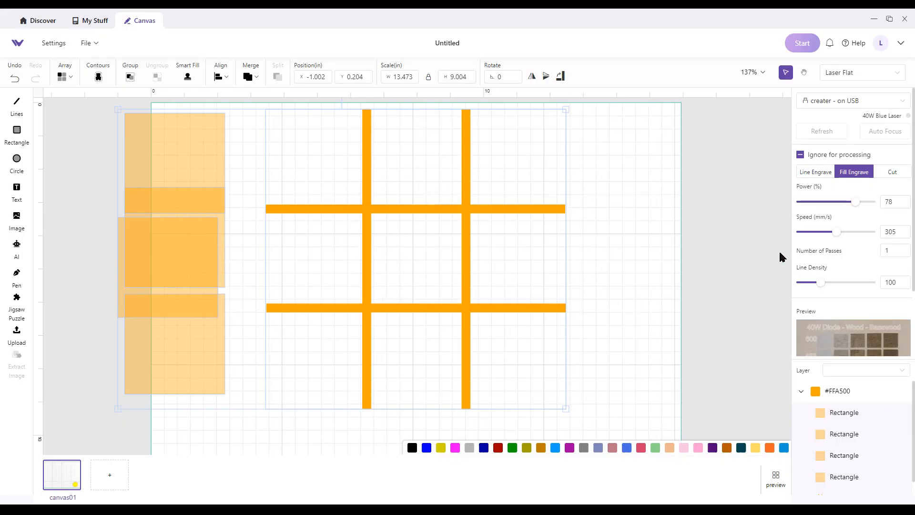
Raise the fill engrave line density to 137 and deselect the shapes.
{"action": "left_click", "coordinate": [899, 231]}
{"action": "mouse_move", "coordinate": [820, 286]}
{"action": "left_click_drag", "start_coordinate": [817, 277], "coordinate": [831, 285]}
{"action": "left_click", "coordinate": [93, 340]}
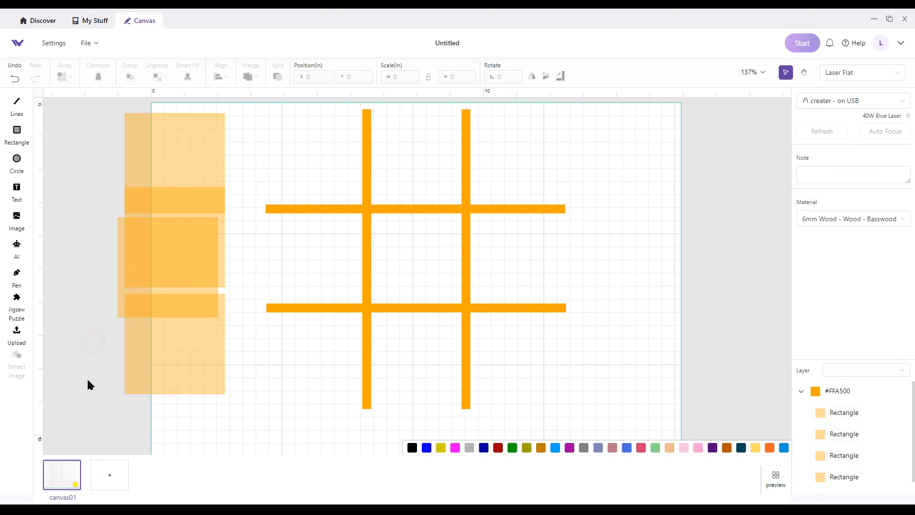
Delete the four reference squares and move the merged grid to about X 3.363 in, Y 0.562 in.
{"action": "left_click_drag", "start_coordinate": [101, 409], "coordinate": [235, 98]}
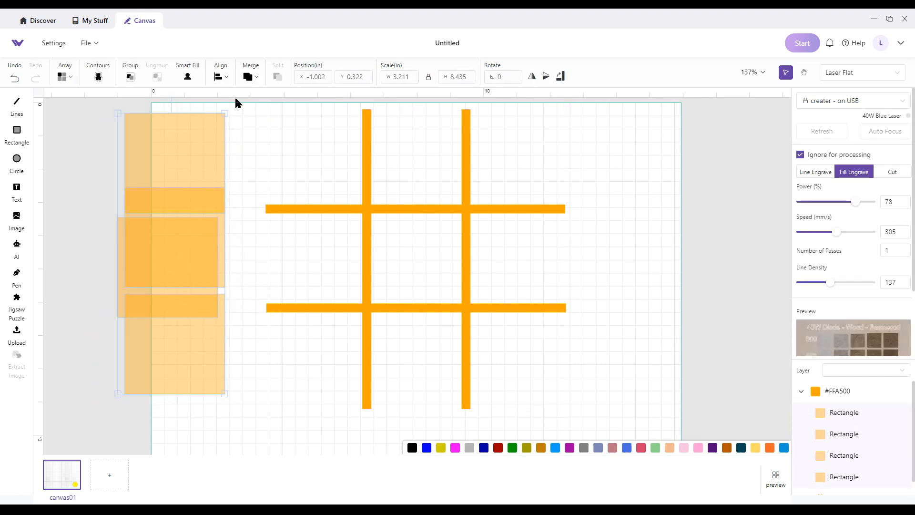
{"action": "key", "text": "Delete"}
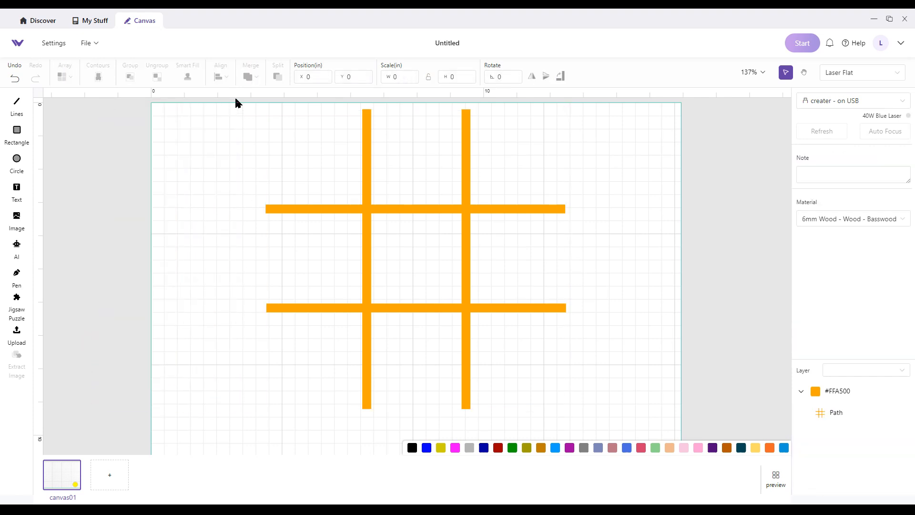
{"action": "mouse_move", "coordinate": [371, 211]}
{"action": "left_mouse_down"}
{"action": "mouse_move", "coordinate": [310, 228]}
{"action": "mouse_move", "coordinate": [419, 221]}
{"action": "mouse_move", "coordinate": [362, 224]}
{"action": "mouse_move", "coordinate": [369, 221]}
{"action": "left_mouse_up"}
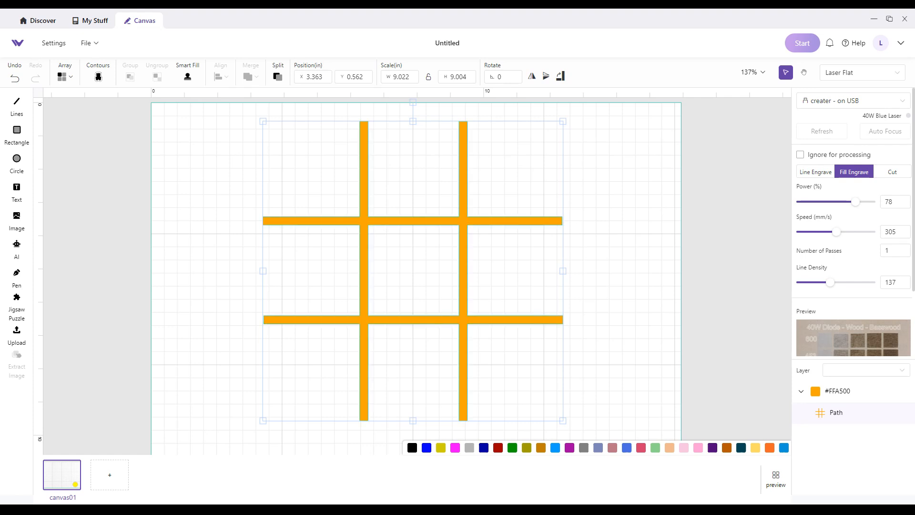
{"action": "left_click", "coordinate": [168, 227]}
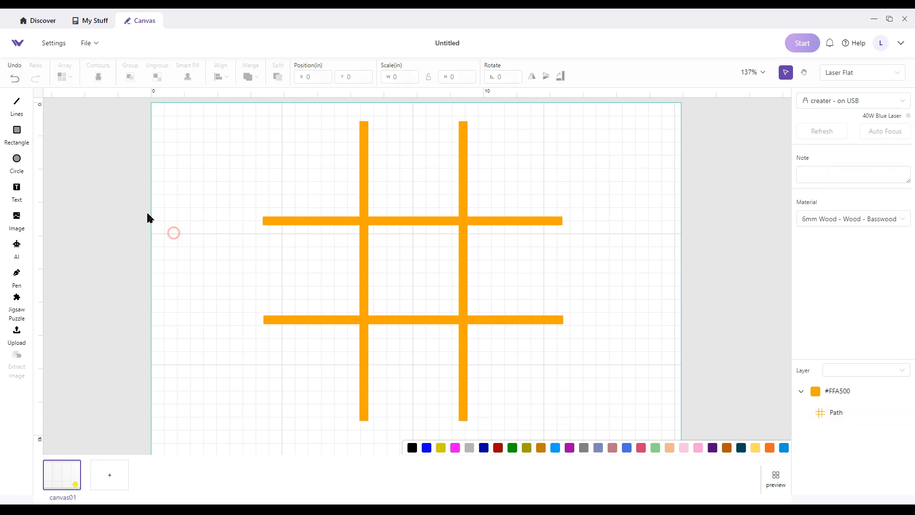
Draw a border rectangle about 9.72 by 9.55 in around the grid.
{"action": "left_click", "coordinate": [23, 138]}
{"action": "left_click_drag", "start_coordinate": [253, 112], "coordinate": [576, 429]}
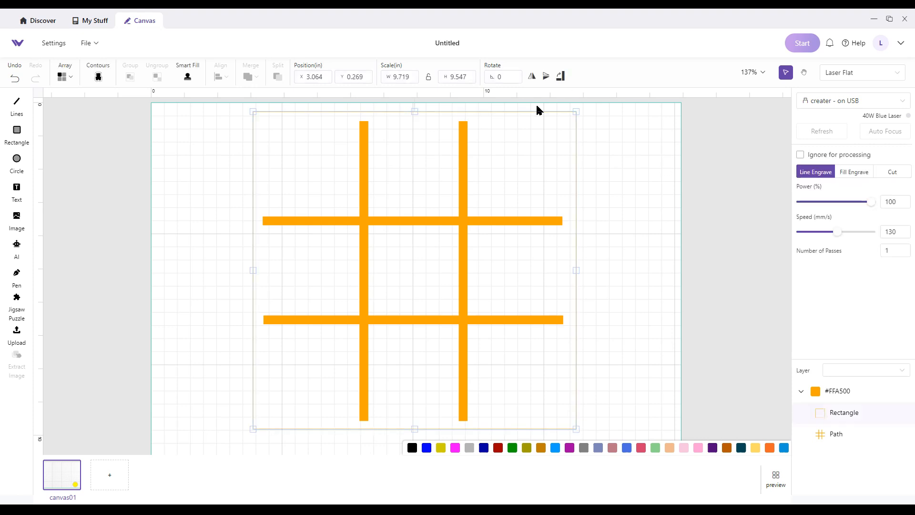
{"action": "left_click", "coordinate": [193, 136]}
Center the grid inside the border rectangle with Align to Center and Align to Middle.
{"action": "left_click_drag", "start_coordinate": [220, 98], "coordinate": [625, 437]}
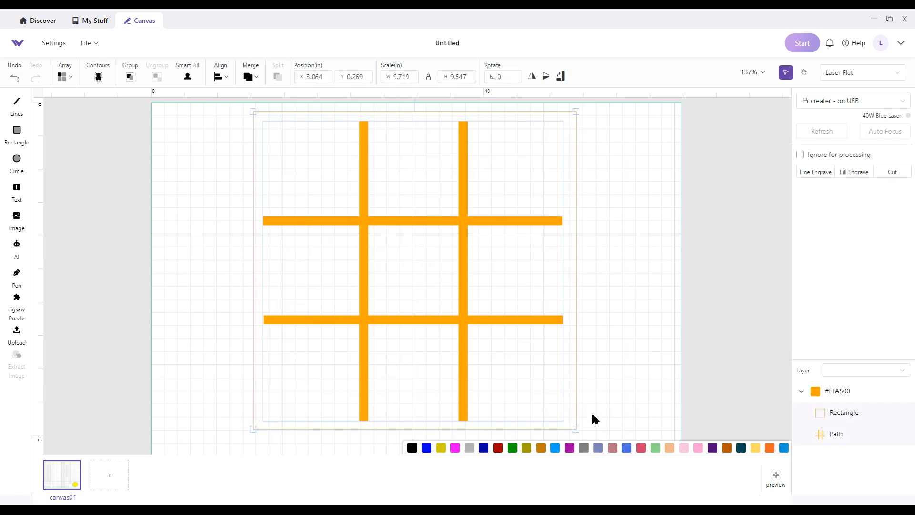
{"action": "left_click", "coordinate": [224, 78]}
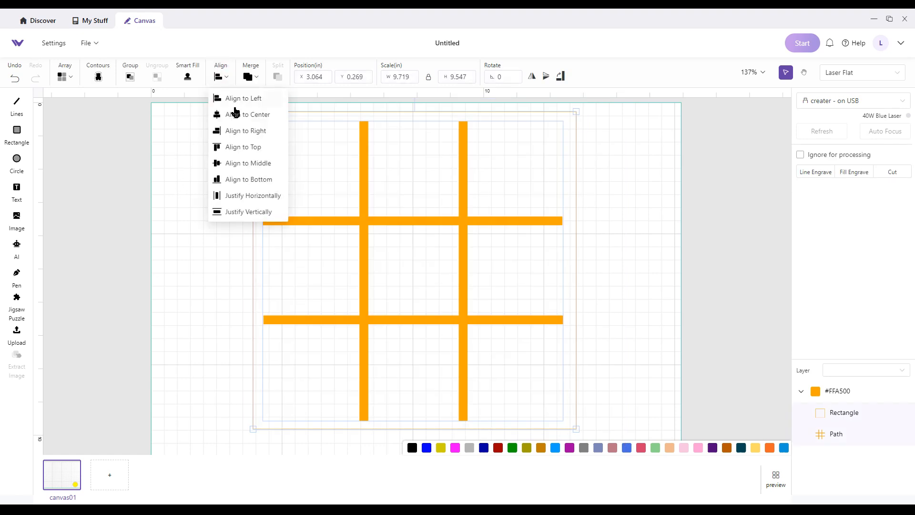
{"action": "left_click", "coordinate": [235, 116]}
{"action": "left_click", "coordinate": [221, 77]}
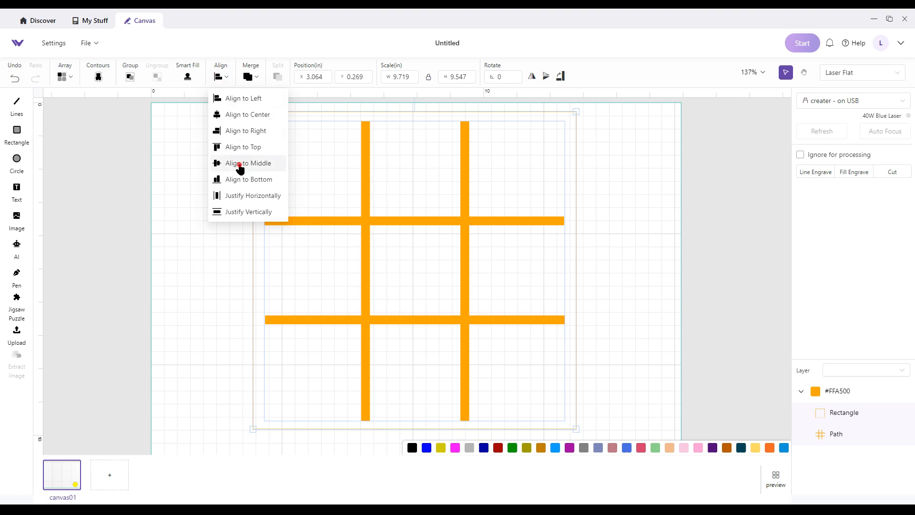
{"action": "left_click", "coordinate": [240, 164]}
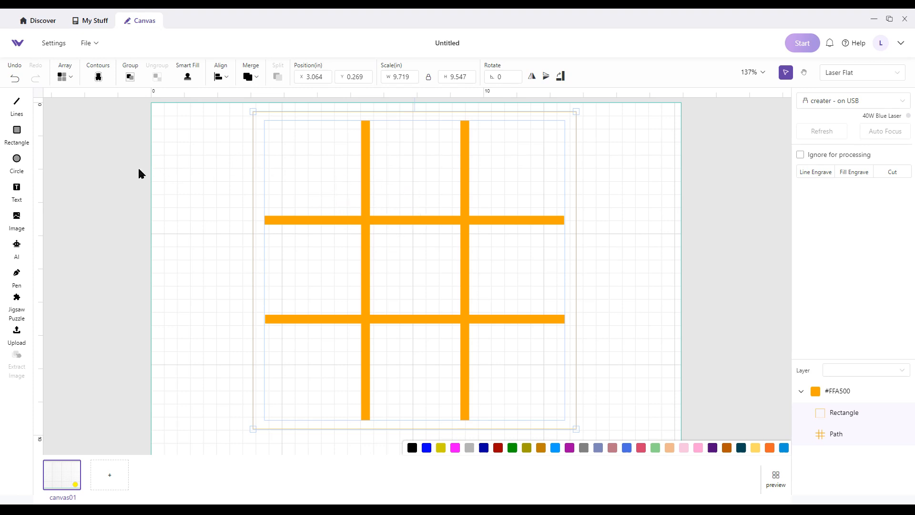
{"action": "left_click", "coordinate": [108, 167]}
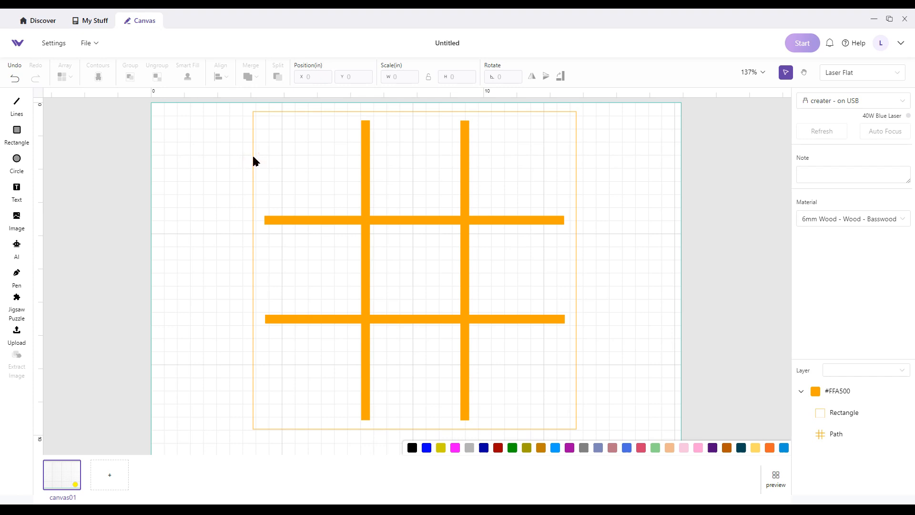
Set the border rectangle to Cut and toggle its Enhanced Cutting option.
{"action": "left_click", "coordinate": [262, 143]}
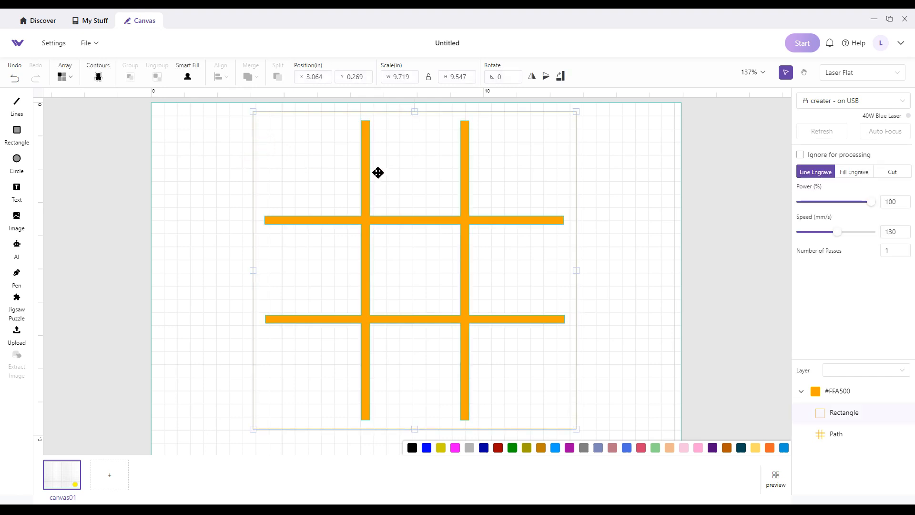
{"action": "left_click", "coordinate": [891, 173]}
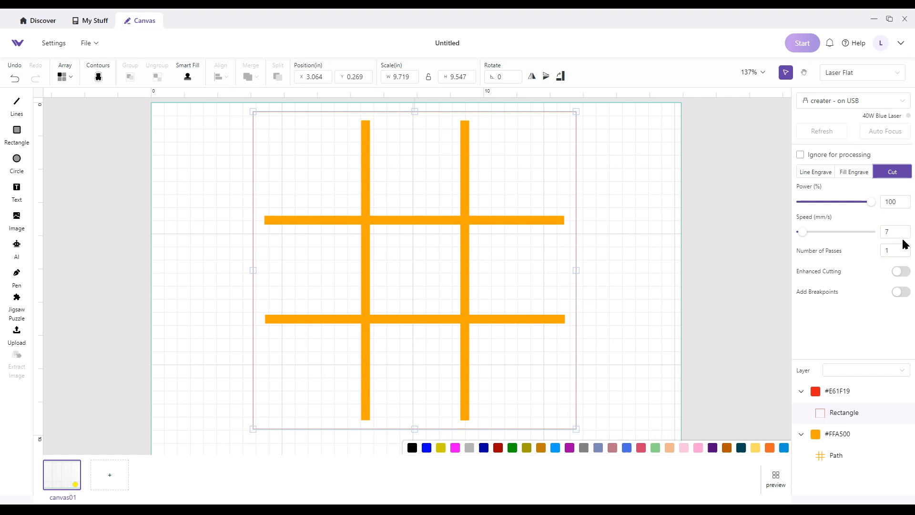
{"action": "left_click", "coordinate": [902, 271]}
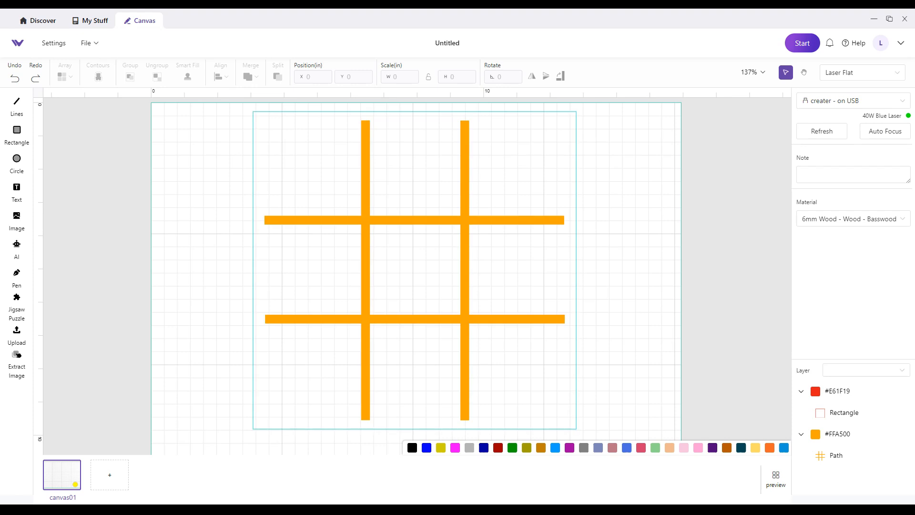
Group the grid with its border rectangle and move the group to about X 2.29 in, Y 0.327 in.
{"action": "left_click_drag", "start_coordinate": [224, 97], "coordinate": [610, 434]}
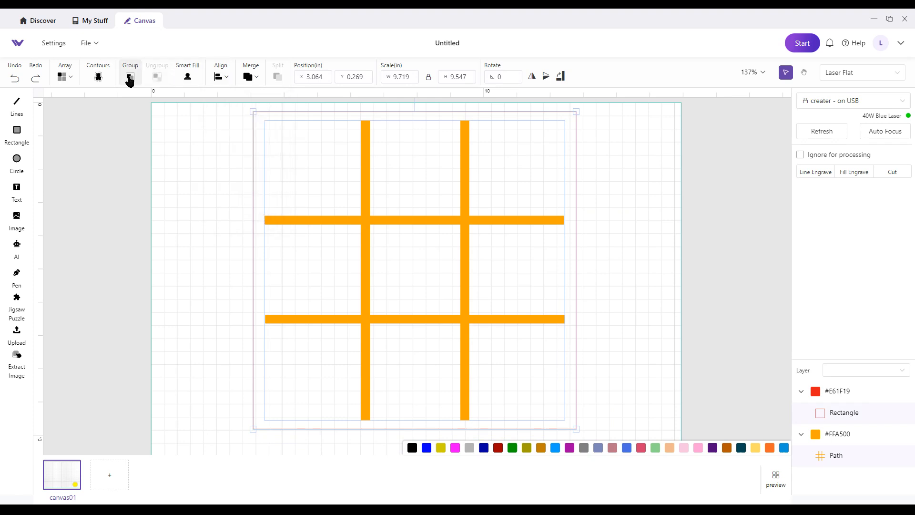
{"action": "left_click", "coordinate": [128, 79]}
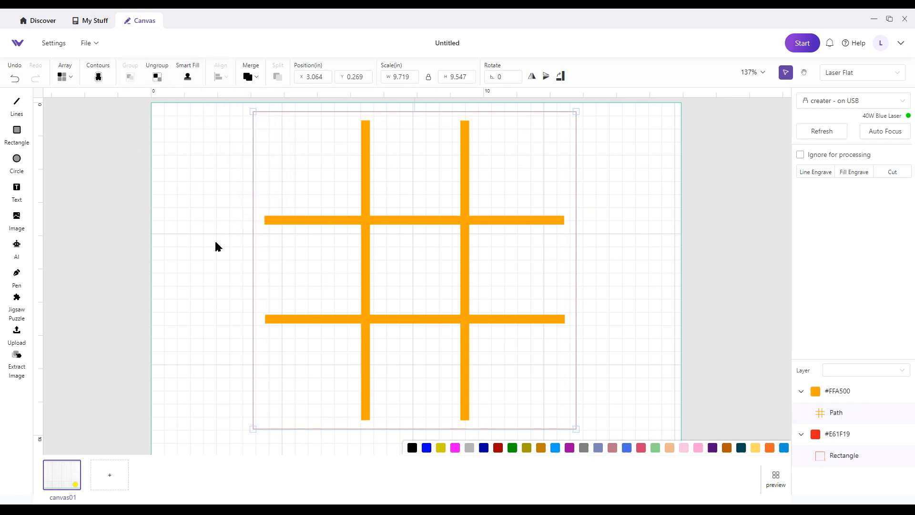
{"action": "left_click_drag", "start_coordinate": [335, 227], "coordinate": [309, 229]}
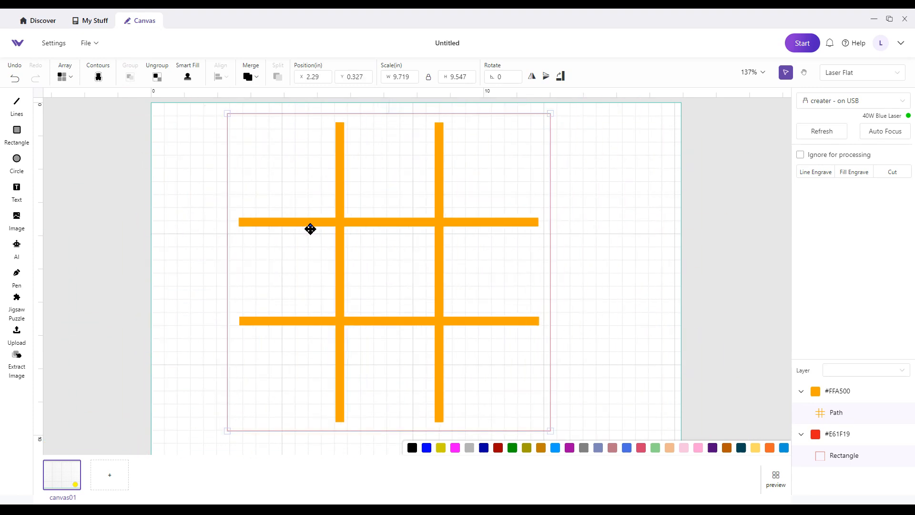
Refresh the camera view, run Auto Focus, and place the group on the wood at about X 3.308 in, Y 0.384 in.
{"action": "left_click", "coordinate": [824, 133]}
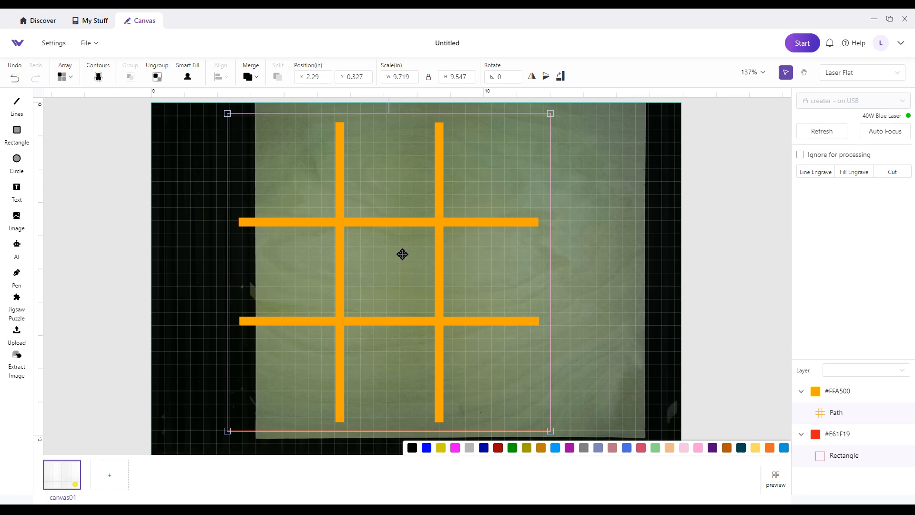
{"action": "left_click_drag", "start_coordinate": [395, 258], "coordinate": [433, 256]}
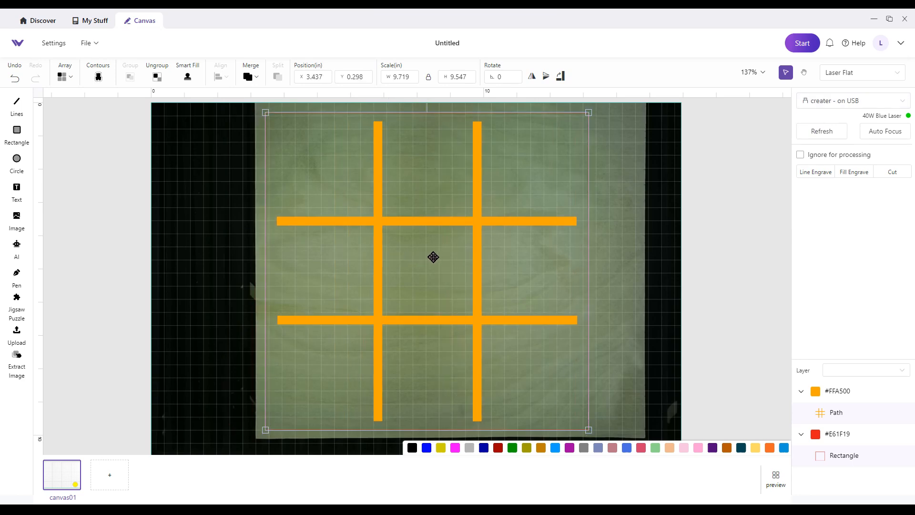
{"action": "left_click", "coordinate": [875, 133]}
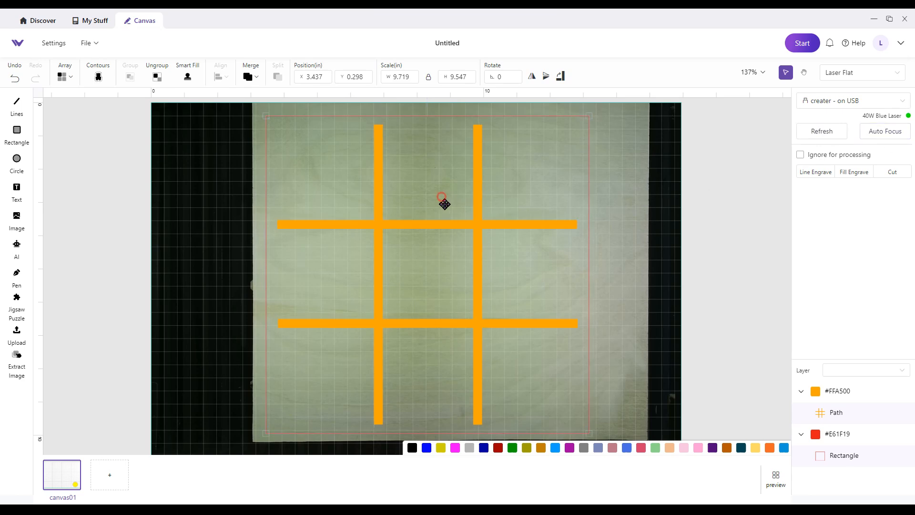
{"action": "mouse_move", "coordinate": [444, 201]}
{"action": "left_mouse_down"}
{"action": "mouse_move", "coordinate": [445, 193]}
{"action": "mouse_move", "coordinate": [437, 200]}
{"action": "left_mouse_up"}
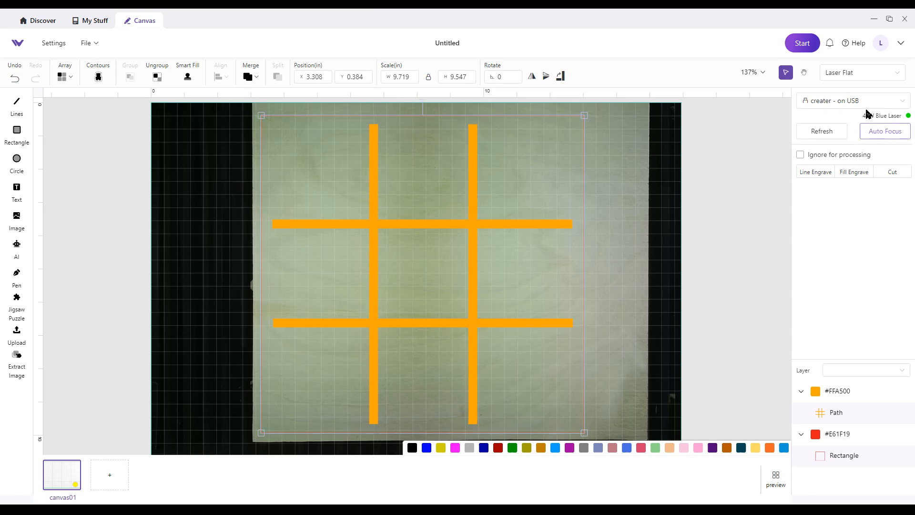
Start processing and send the engrave-and-cut job to the laser machine.
{"action": "left_click", "coordinate": [803, 43]}
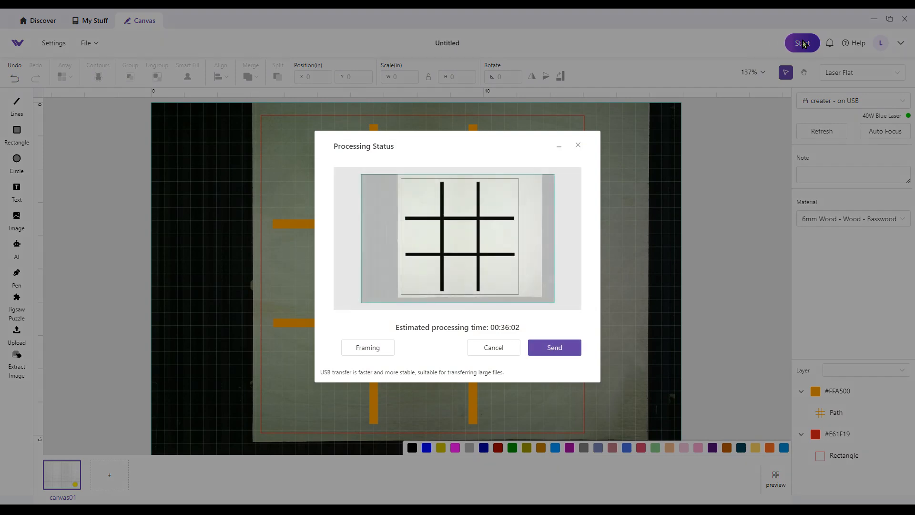
{"action": "left_click", "coordinate": [553, 348]}
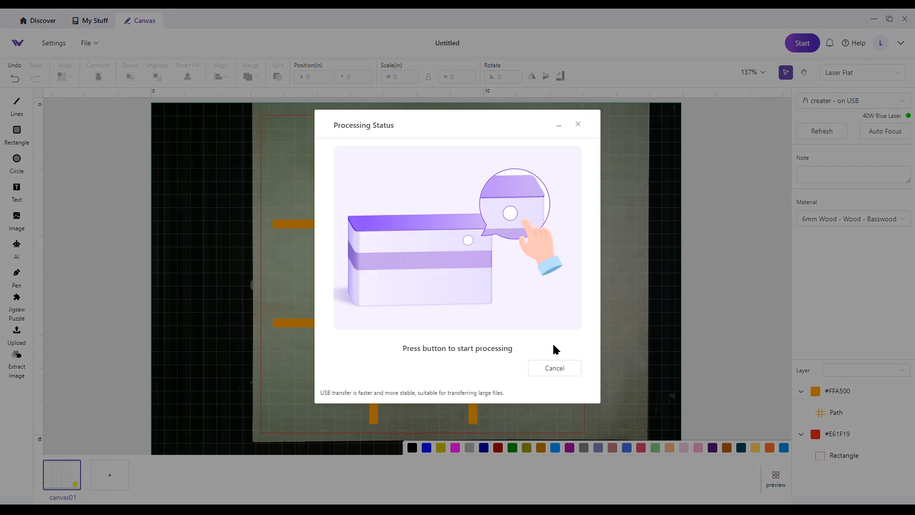